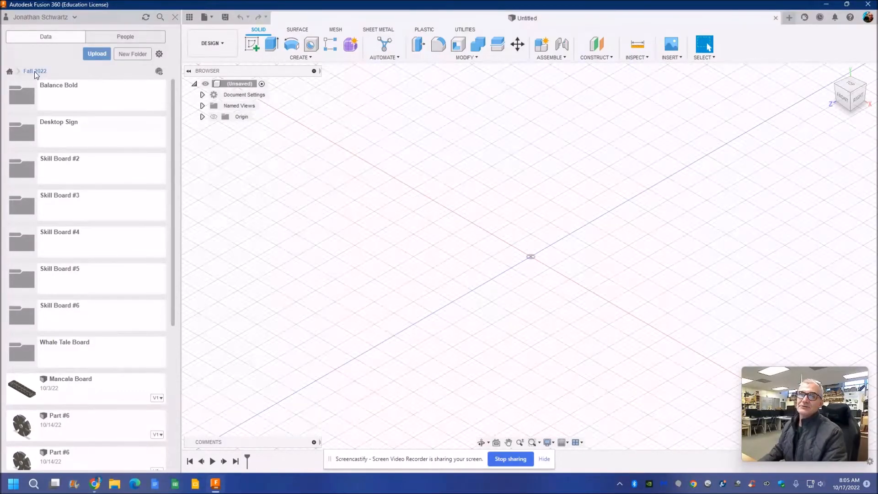
Create a folder named "Skil Board #7" in the Fall 2022 project and open it.
{"action": "left_click", "coordinate": [136, 55]}
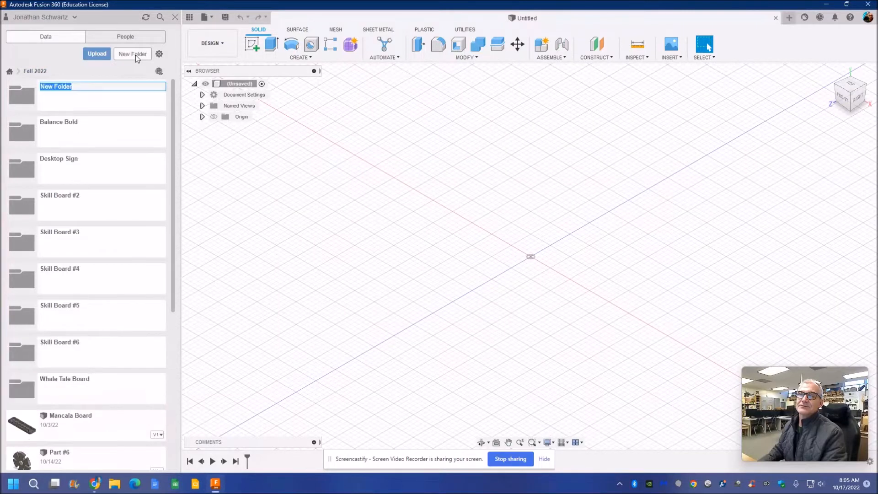
{"action": "type", "text": "Skil Board #7"}
{"action": "key", "text": "Return"}
{"action": "left_click", "coordinate": [120, 83]}
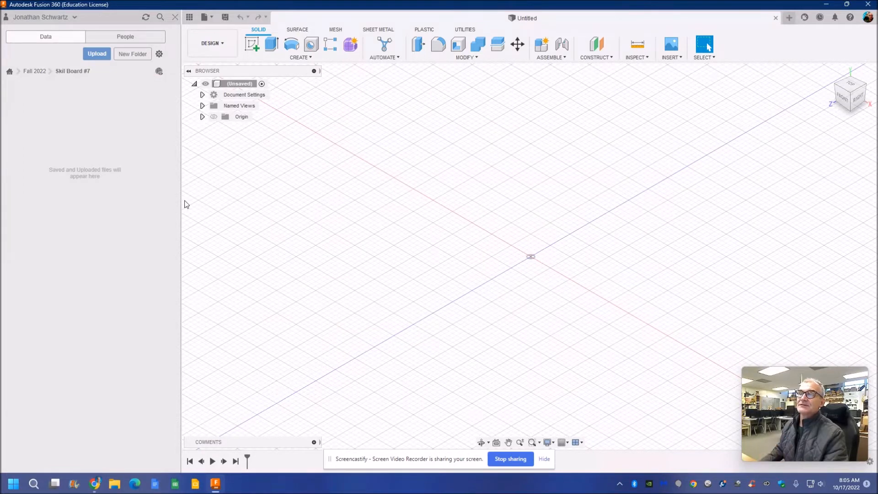
Check the document units and start a new sketch on the front origin plane.
{"action": "left_click", "coordinate": [202, 94]}
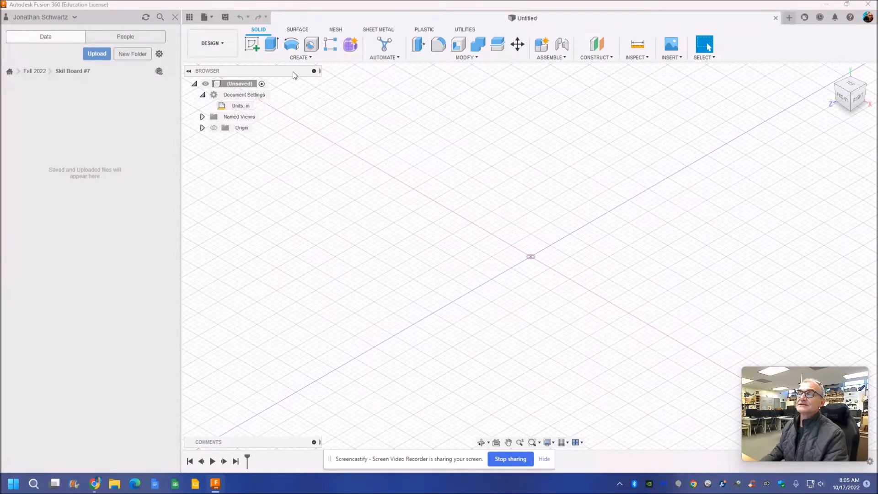
{"action": "left_click", "coordinate": [298, 58]}
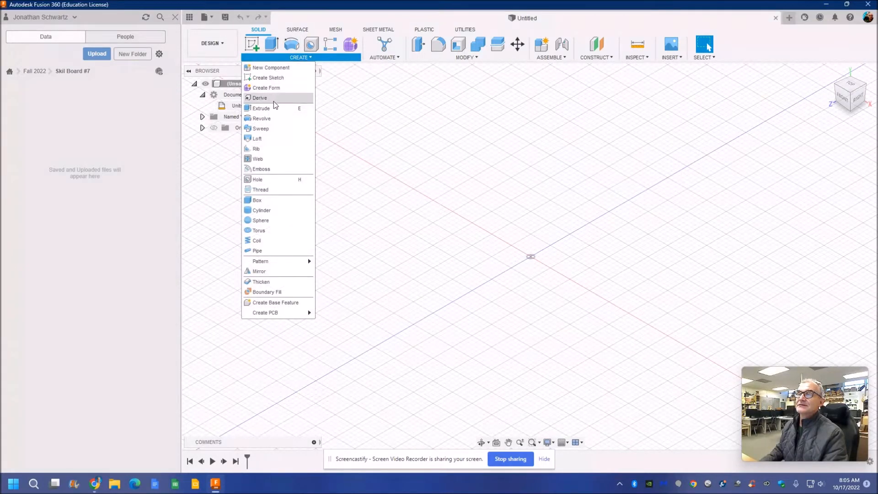
{"action": "left_click", "coordinate": [273, 79]}
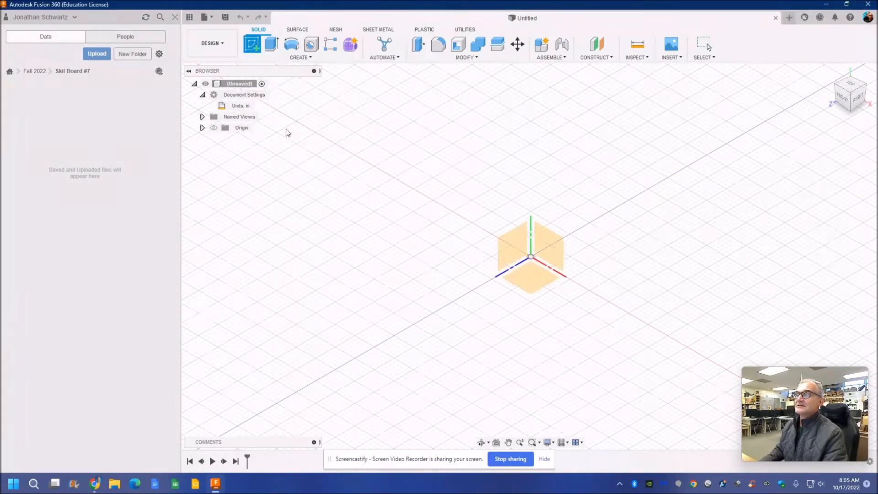
{"action": "left_click", "coordinate": [547, 251]}
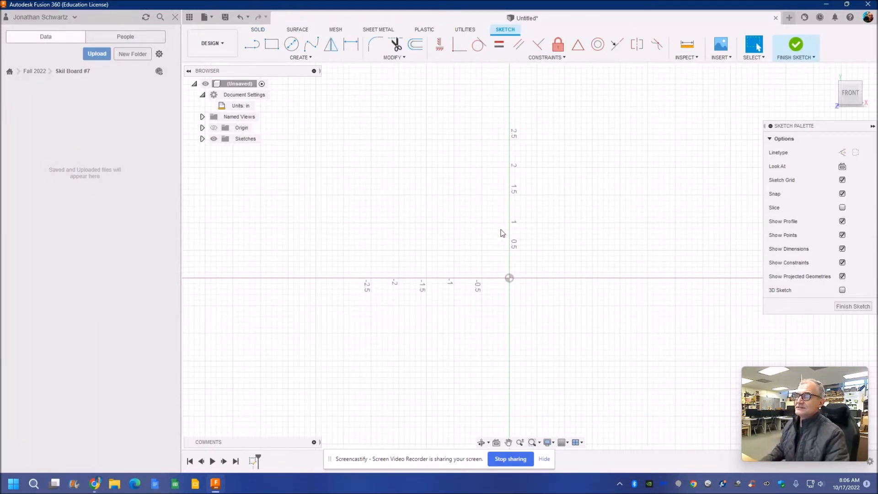
Draw two concentric circles centred on the origin with diameters of 3 in and 5.75 in.
{"action": "left_click", "coordinate": [291, 44]}
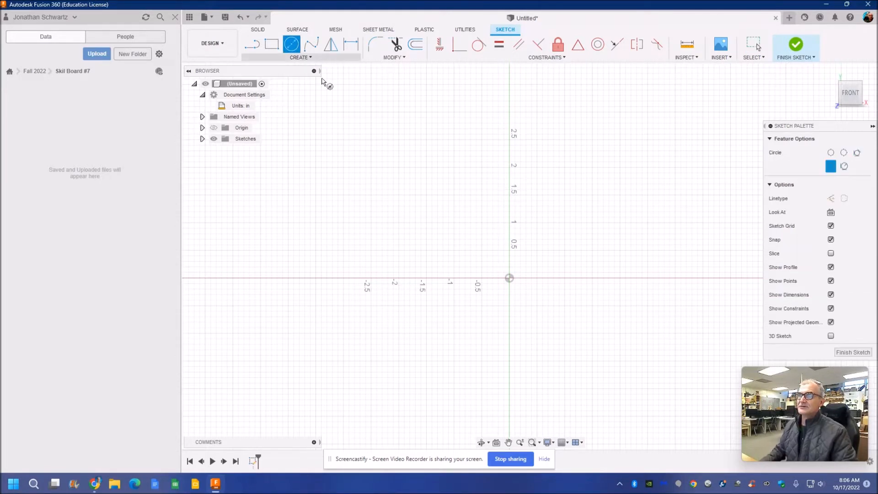
{"action": "left_click", "coordinate": [509, 278]}
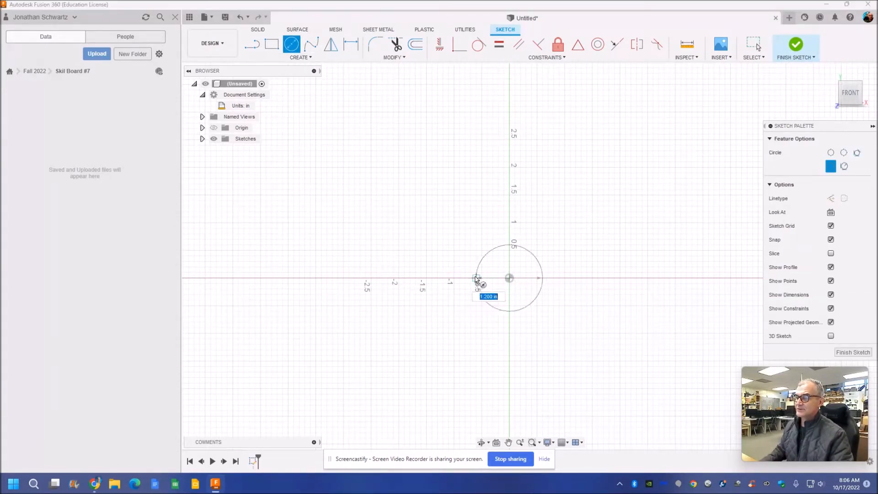
{"action": "type", "text": "3"}
{"action": "key", "text": "Return"}
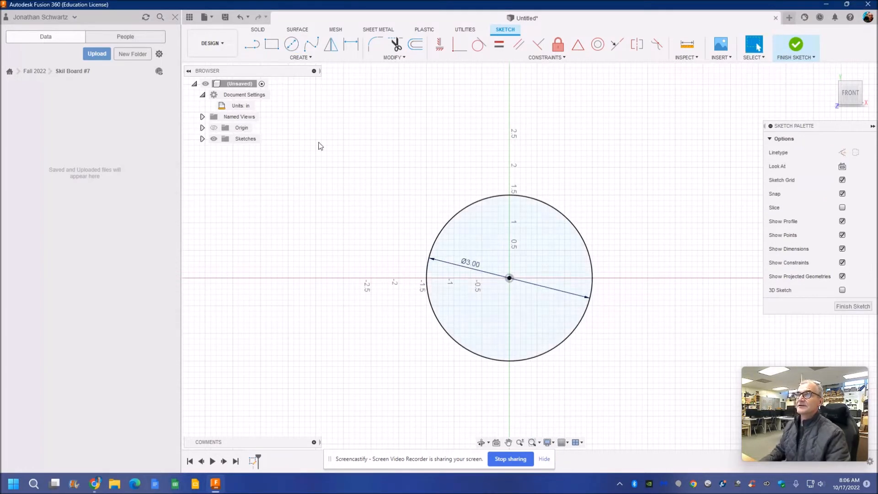
{"action": "left_click", "coordinate": [509, 278]}
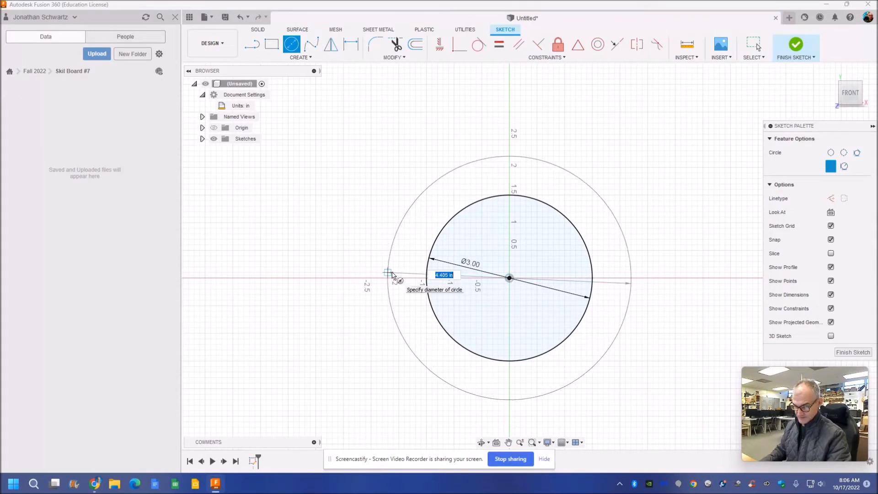
{"action": "type", "text": "5.75"}
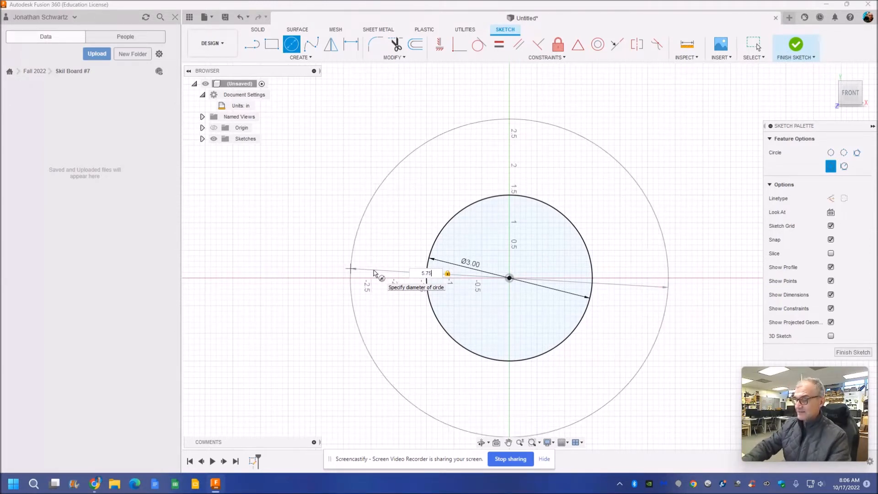
{"action": "key", "text": "Return"}
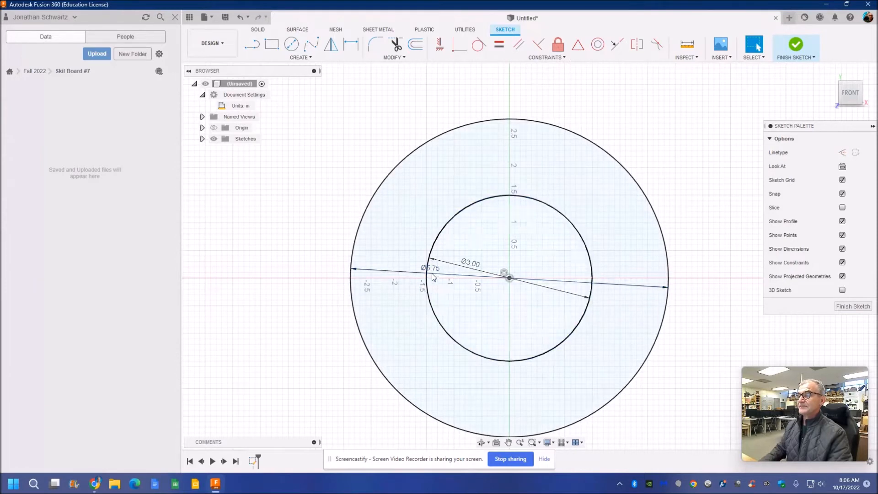
Draw a vertical line from the topmost point of the 3 in circle to the topmost point of the 5.75 in circle.
{"action": "left_click", "coordinate": [252, 44]}
{"action": "scroll", "coordinate": [509, 204], "scroll_direction": "down", "scroll_amount": 1}
{"action": "scroll", "coordinate": [510, 206], "scroll_direction": "up", "scroll_amount": 4}
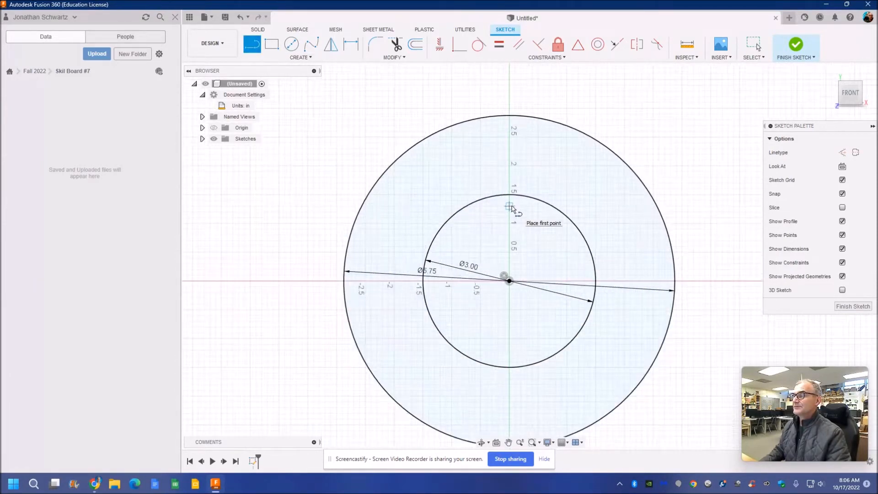
{"action": "scroll", "coordinate": [516, 210], "scroll_direction": "up", "scroll_amount": 1}
{"action": "middle_click_drag", "start_coordinate": [513, 202], "coordinate": [500, 282]}
{"action": "scroll", "coordinate": [501, 281], "scroll_direction": "up", "scroll_amount": 1}
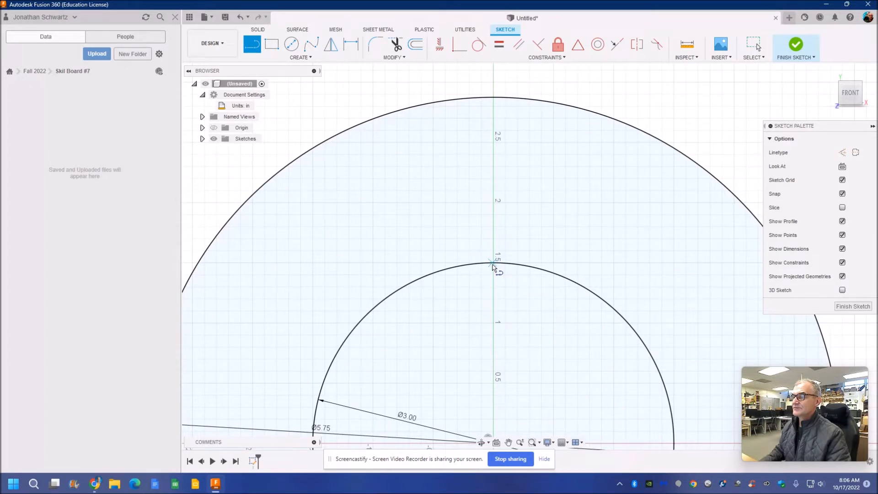
{"action": "left_click", "coordinate": [496, 262]}
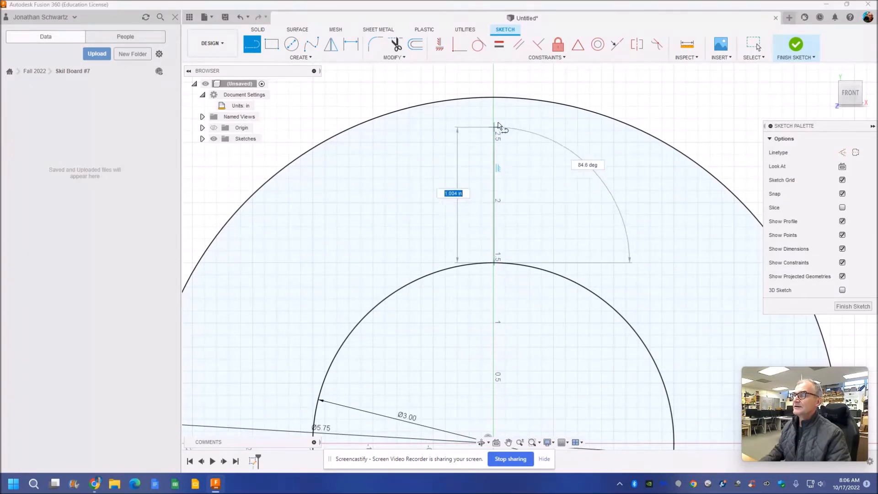
{"action": "left_click", "coordinate": [494, 98]}
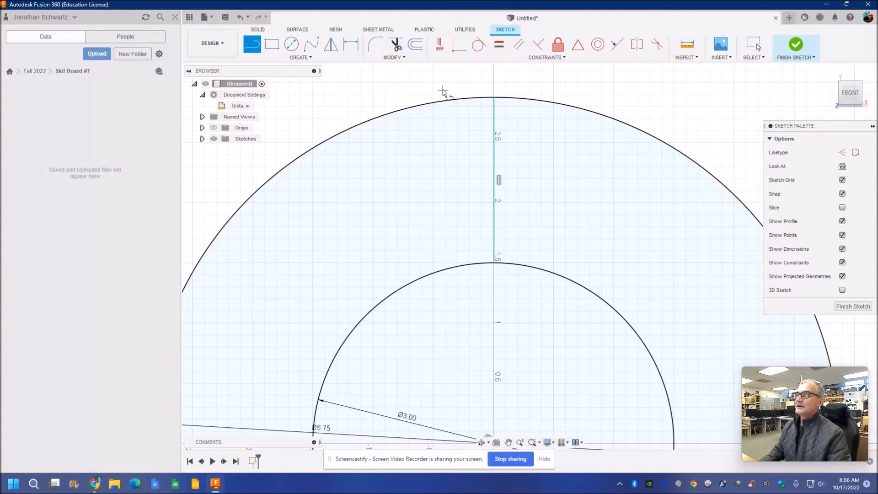
{"action": "right_click", "coordinate": [504, 83]}
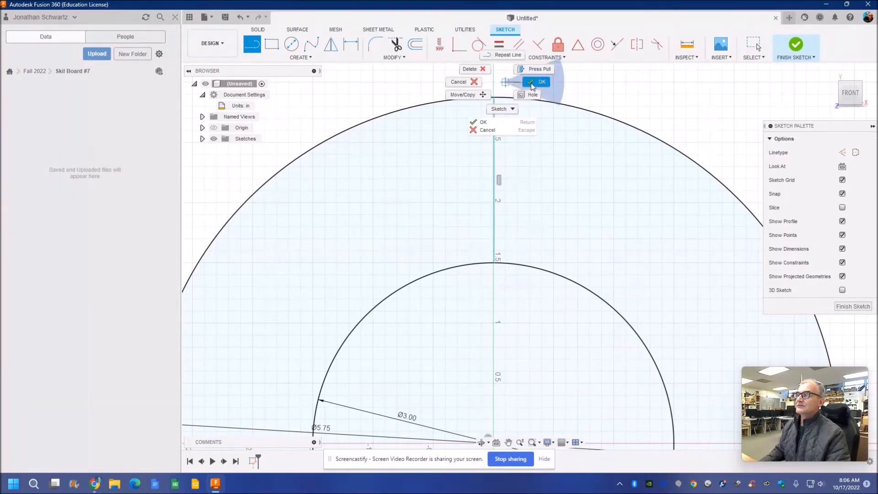
{"action": "left_click", "coordinate": [530, 83]}
{"action": "scroll", "coordinate": [451, 226], "scroll_direction": "up", "scroll_amount": 1}
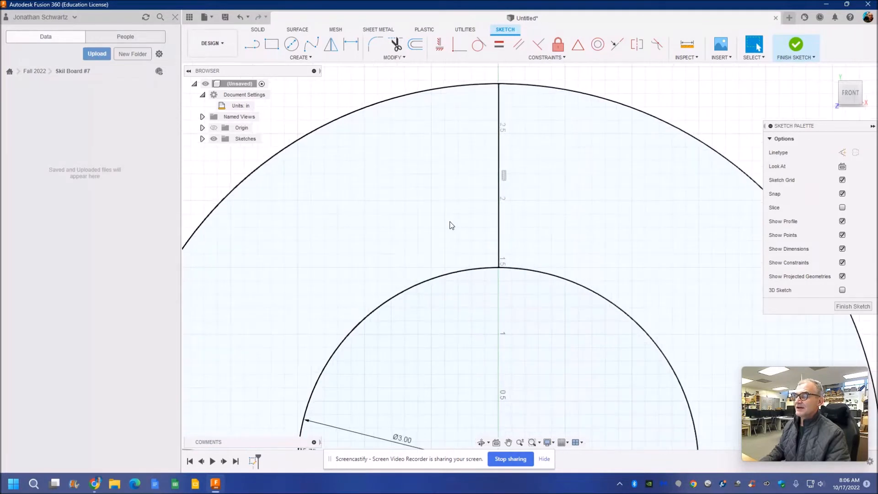
Draw a circle centred on the origin that passes through the midpoint of the vertical line.
{"action": "scroll", "coordinate": [450, 224], "scroll_direction": "down", "scroll_amount": 2}
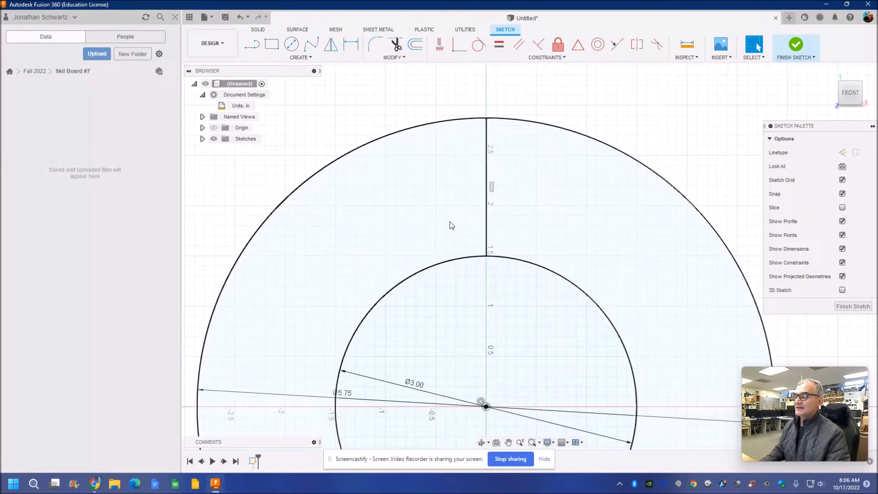
{"action": "left_click", "coordinate": [292, 45]}
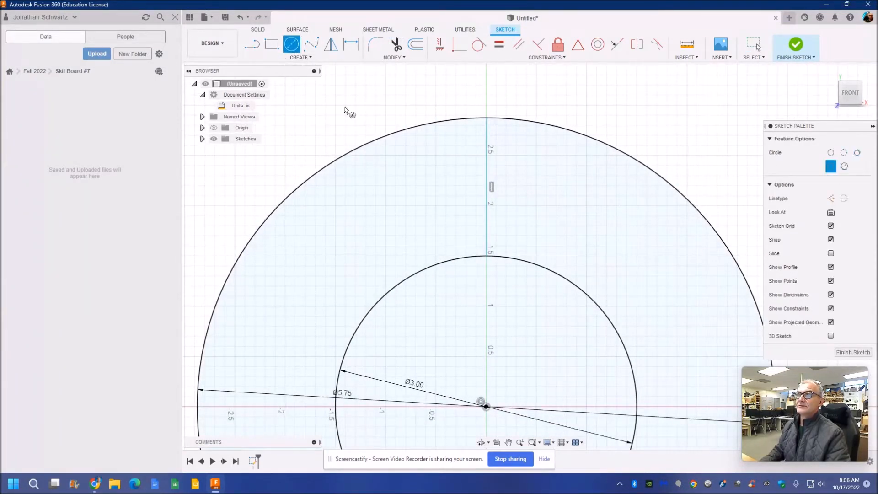
{"action": "left_click", "coordinate": [486, 407]}
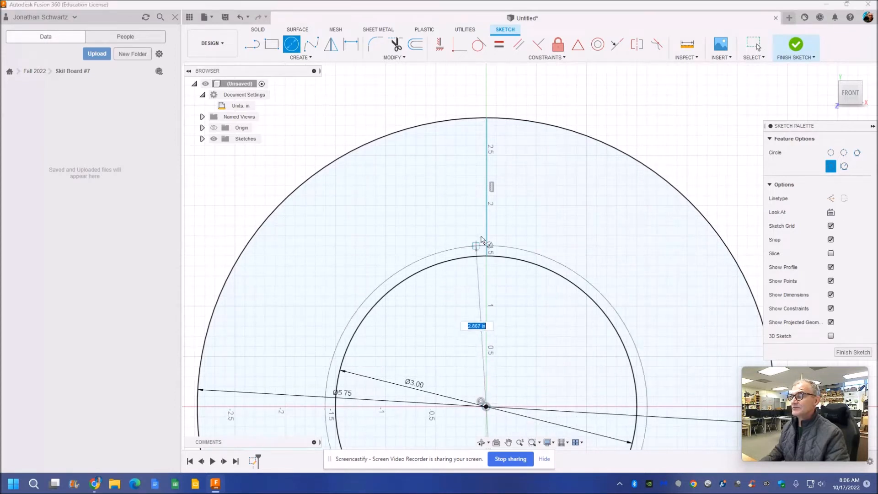
{"action": "left_click", "coordinate": [486, 186]}
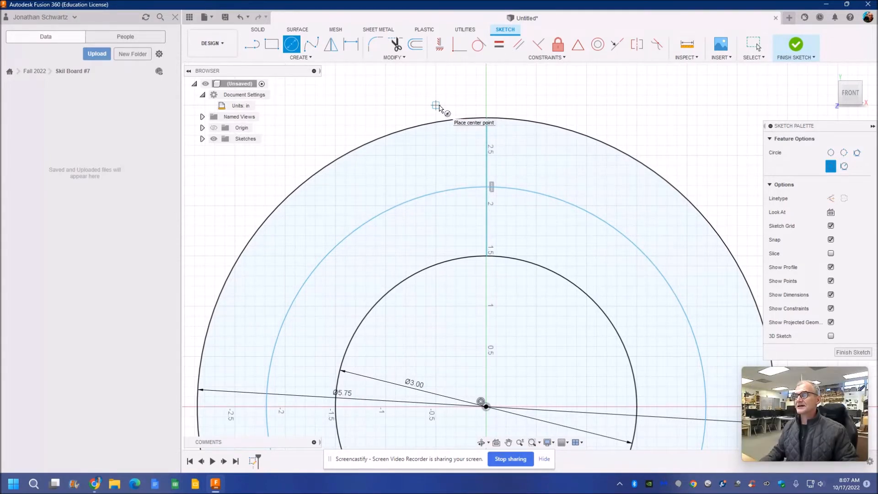
{"action": "right_click", "coordinate": [439, 107]}
{"action": "left_click", "coordinate": [468, 106]}
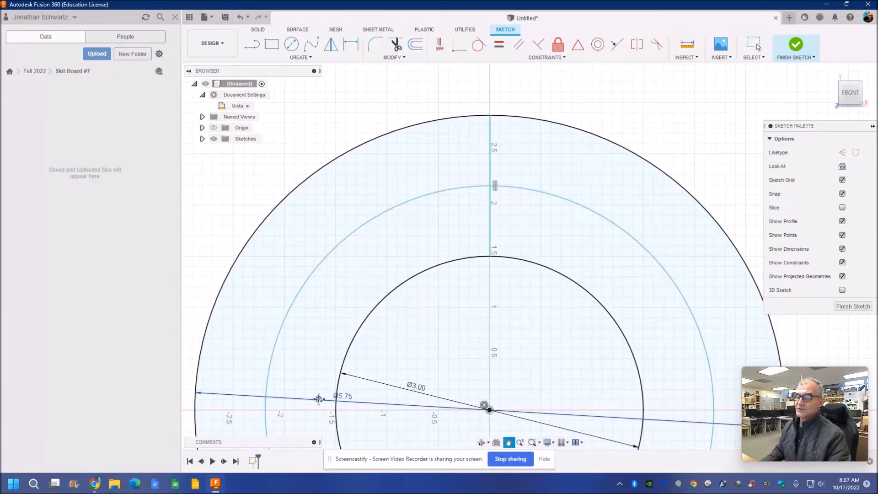
Draw a 5/8 in diameter circle centred where the middle circle crosses the negative horizontal axis.
{"action": "middle_click_drag", "start_coordinate": [323, 401], "coordinate": [481, 254]}
{"action": "scroll", "coordinate": [481, 256], "scroll_direction": "up", "scroll_amount": 3}
{"action": "scroll", "coordinate": [481, 255], "scroll_direction": "up", "scroll_amount": 5}
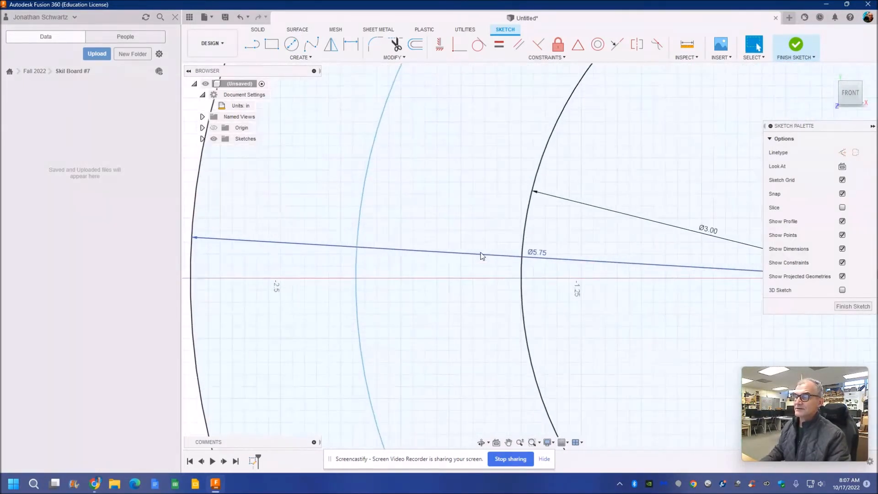
{"action": "middle_click_drag", "start_coordinate": [373, 255], "coordinate": [497, 255]}
{"action": "scroll", "coordinate": [497, 257], "scroll_direction": "up", "scroll_amount": 2}
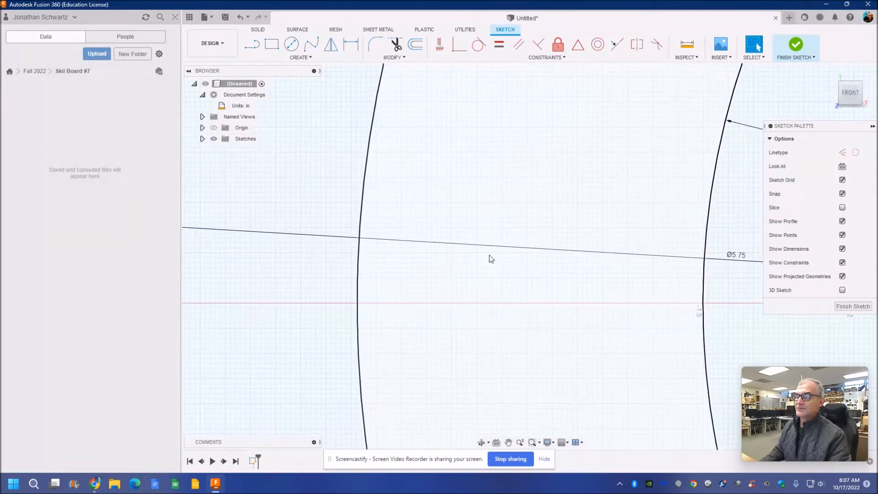
{"action": "left_click", "coordinate": [359, 241]}
{"action": "left_click", "coordinate": [292, 45]}
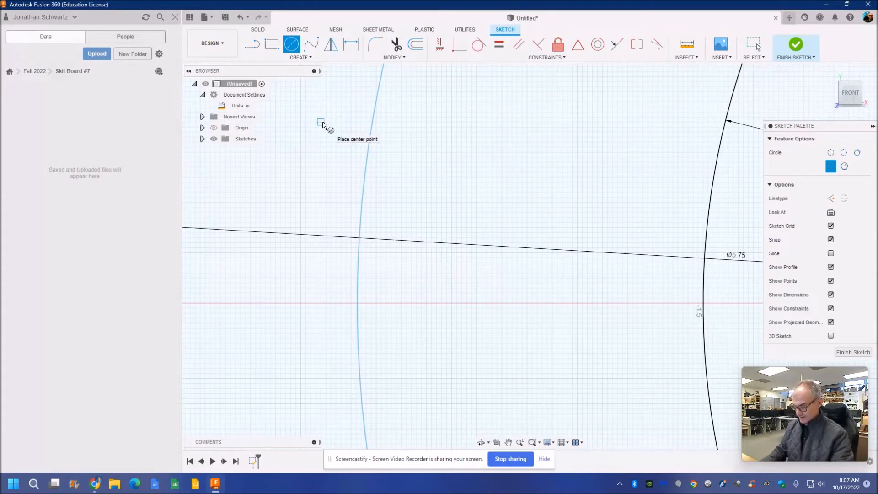
{"action": "left_click", "coordinate": [357, 303]}
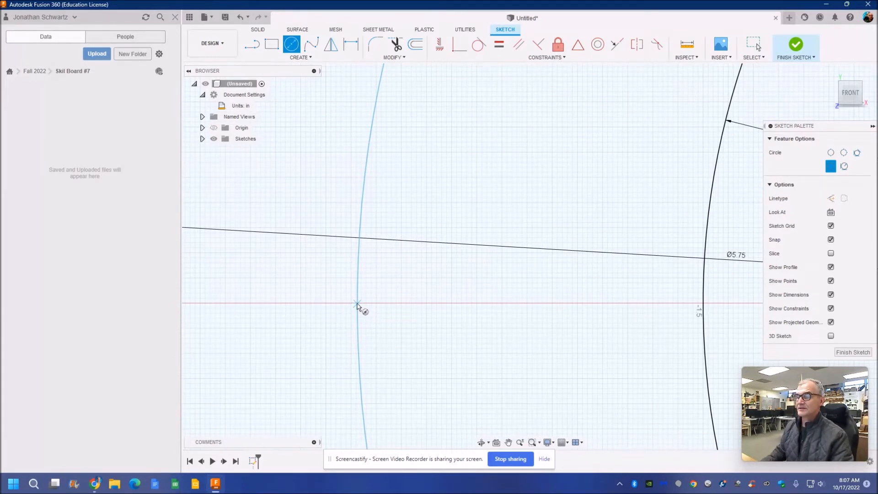
{"action": "type", "text": "5/8"}
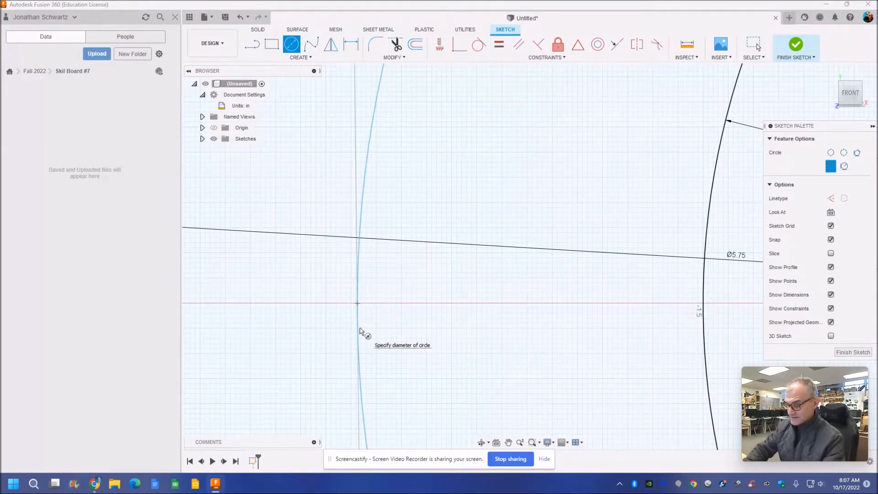
{"action": "key", "text": "Return"}
{"action": "key", "text": "Escape"}
Create a circular pattern of the 5/8 in circle around the origin with a quantity of 8.
{"action": "scroll", "coordinate": [462, 316], "scroll_direction": "up", "scroll_amount": 3}
{"action": "scroll", "coordinate": [462, 316], "scroll_direction": "down", "scroll_amount": 8}
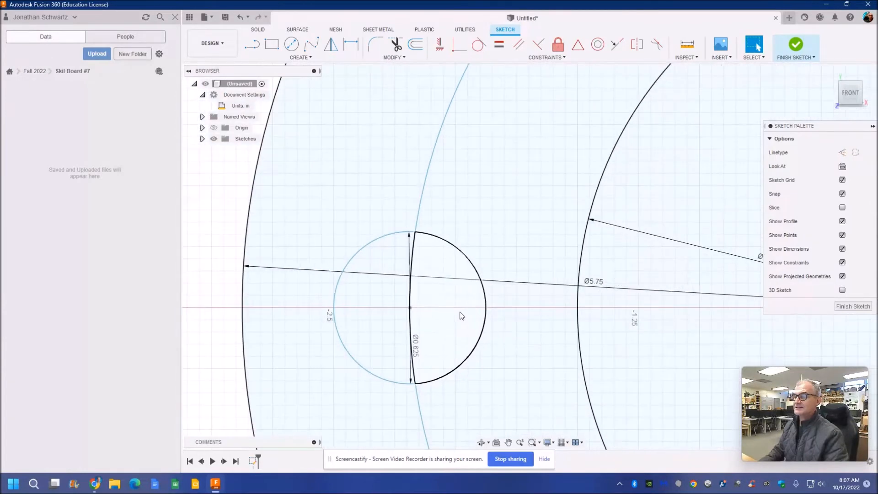
{"action": "scroll", "coordinate": [545, 290], "scroll_direction": "down", "scroll_amount": 4}
{"action": "left_click", "coordinate": [301, 57]}
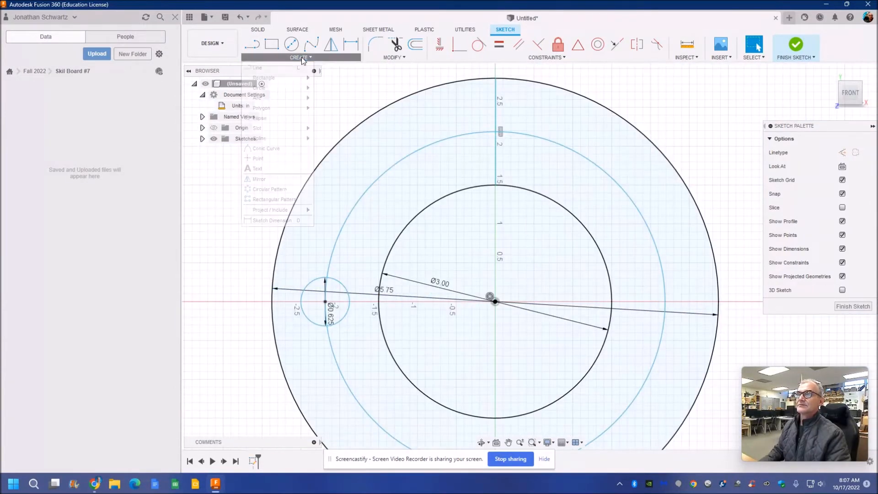
{"action": "left_click", "coordinate": [289, 191]}
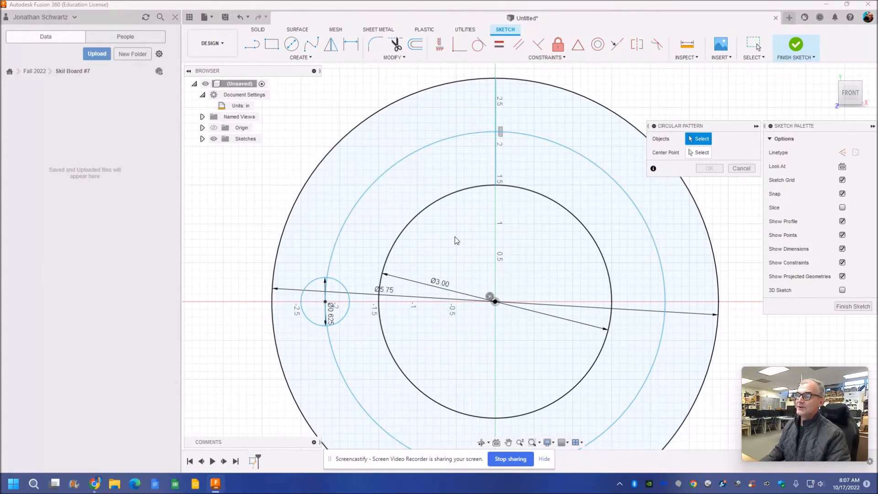
{"action": "left_click", "coordinate": [339, 287]}
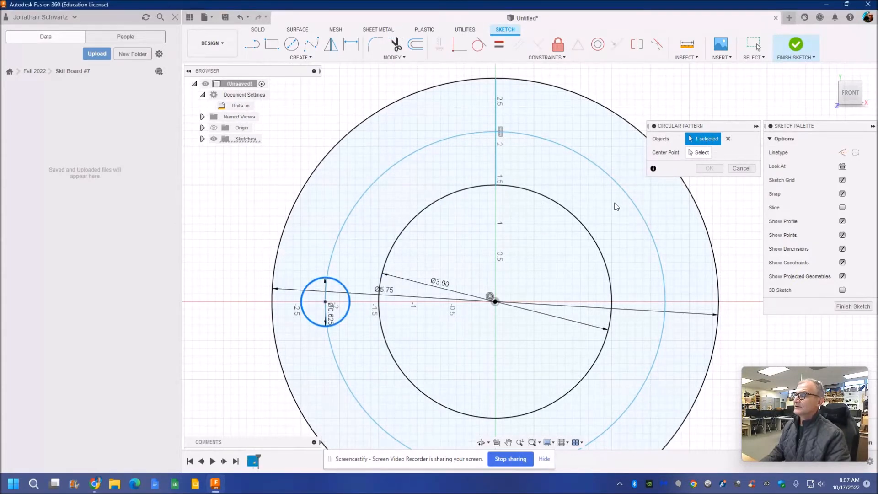
{"action": "left_click", "coordinate": [699, 154]}
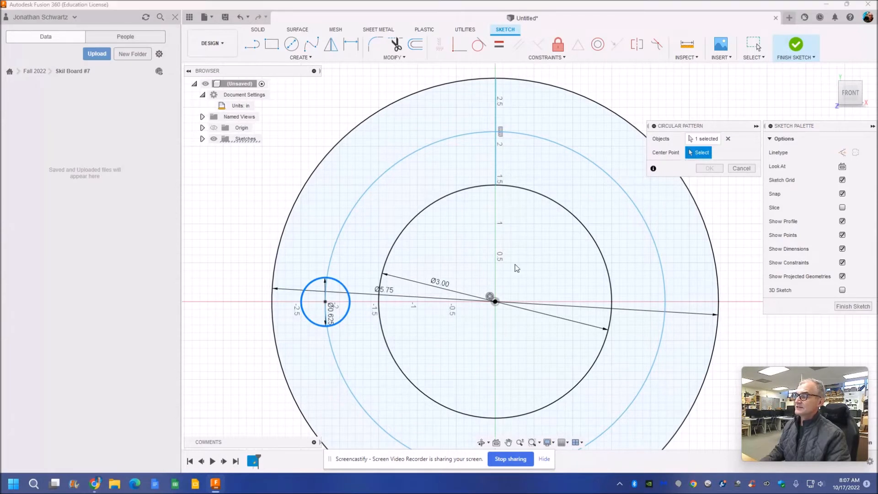
{"action": "left_click", "coordinate": [496, 301]}
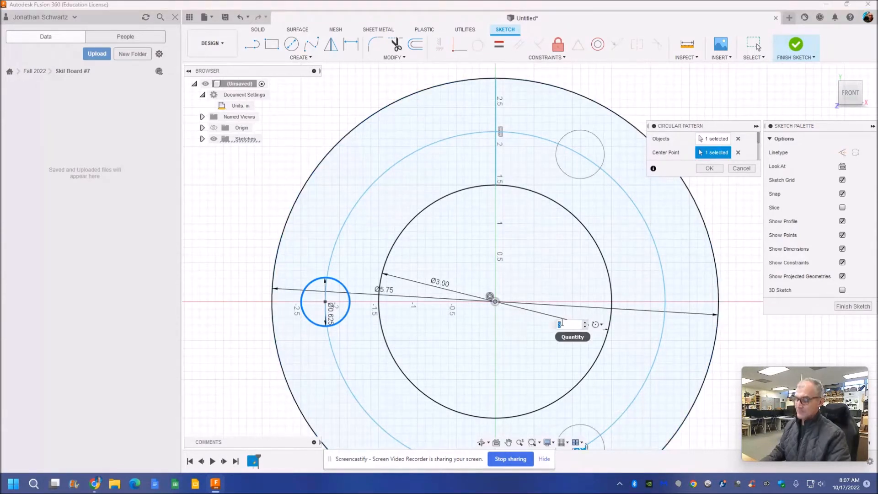
{"action": "type", "text": "8"}
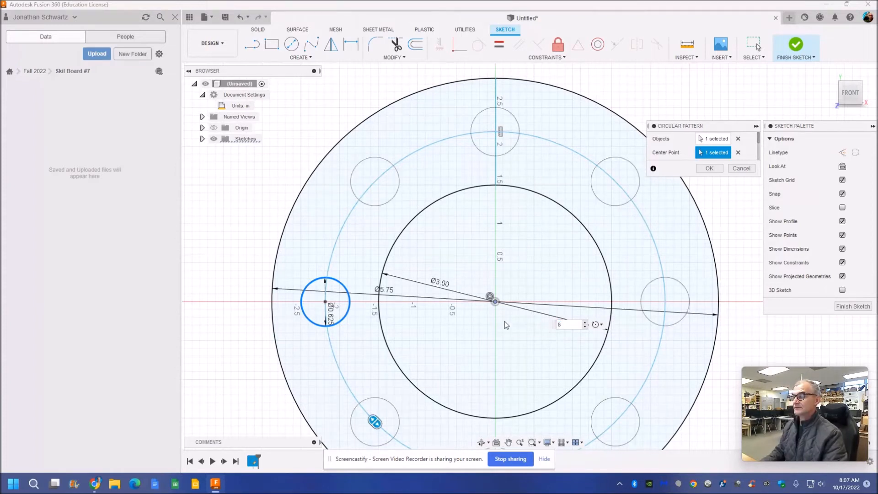
{"action": "left_click", "coordinate": [707, 169]}
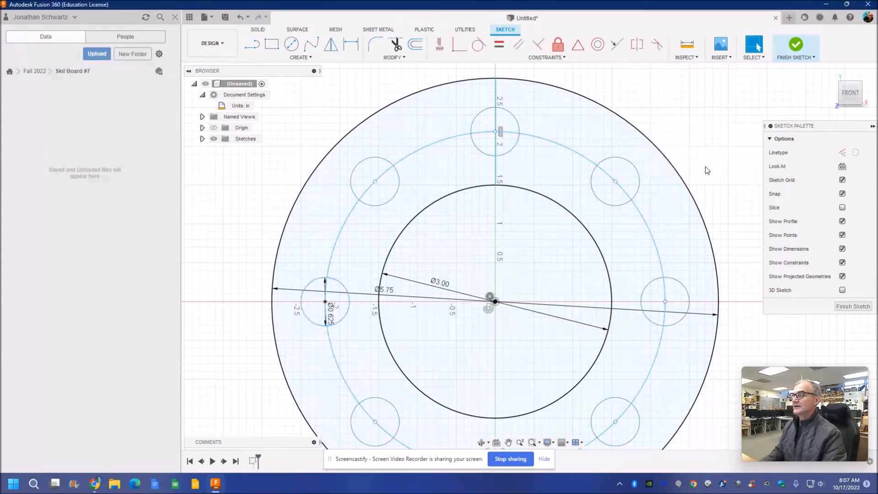
Delete the middle guide circle and the vertical line between the two rings, and finish the sketch.
{"action": "left_click", "coordinate": [416, 154]}
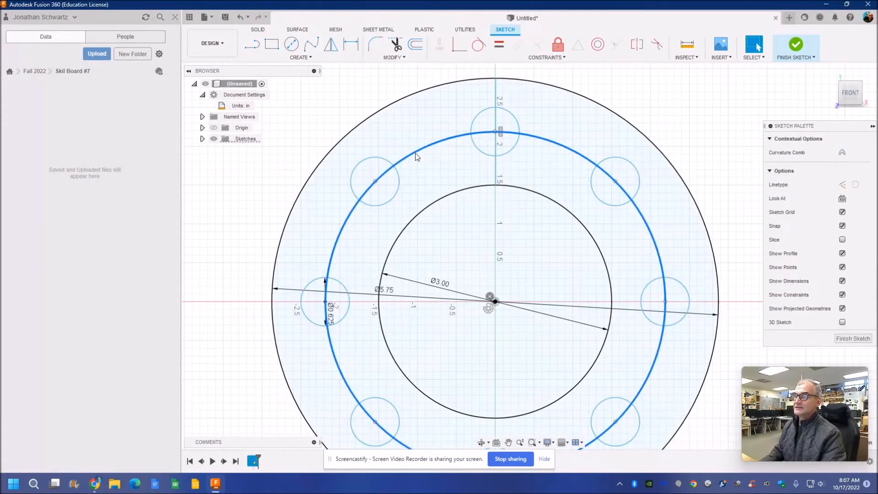
{"action": "key", "text": "Delete"}
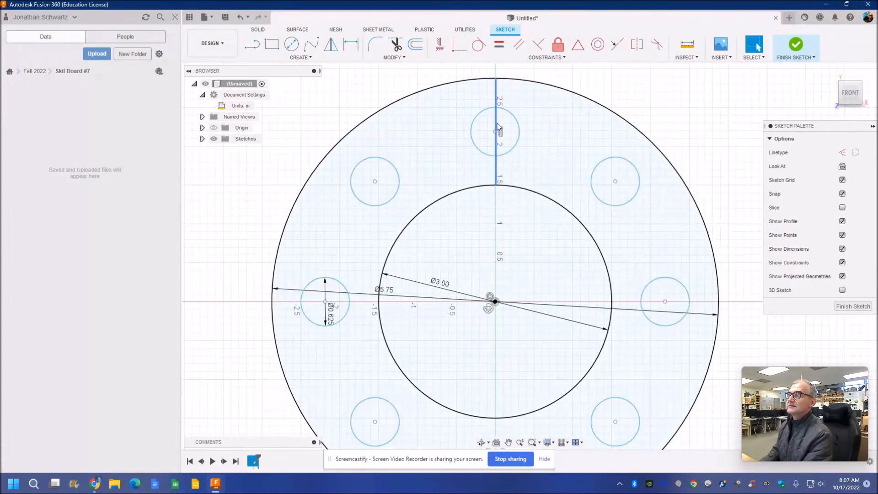
{"action": "left_click", "coordinate": [495, 117]}
{"action": "key", "text": "Delete"}
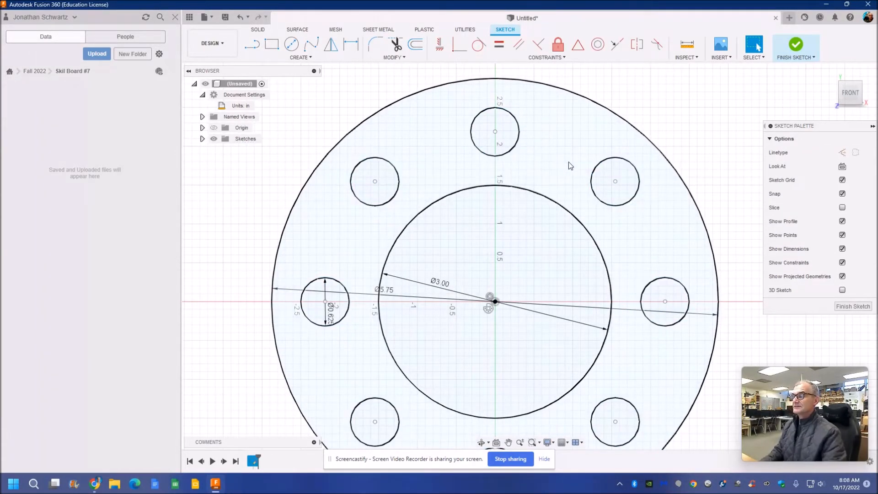
{"action": "scroll", "coordinate": [569, 160], "scroll_direction": "up", "scroll_amount": 2}
{"action": "scroll", "coordinate": [566, 169], "scroll_direction": "down", "scroll_amount": 4}
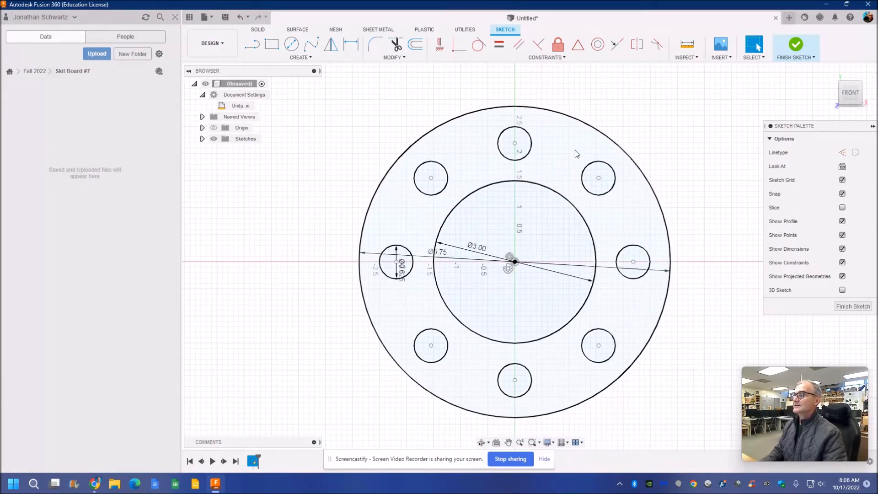
{"action": "left_click", "coordinate": [796, 55]}
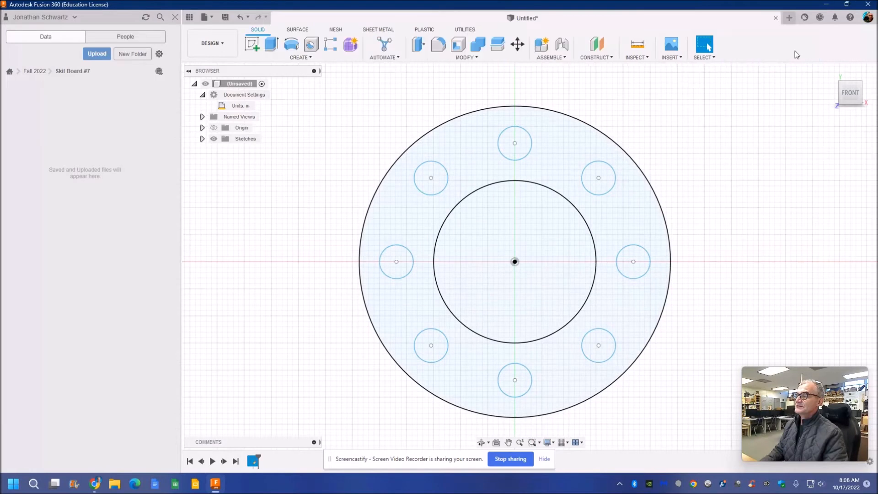
Extrude the ring profile with its eight holes 0.75 in as a new body.
{"action": "left_click", "coordinate": [272, 44]}
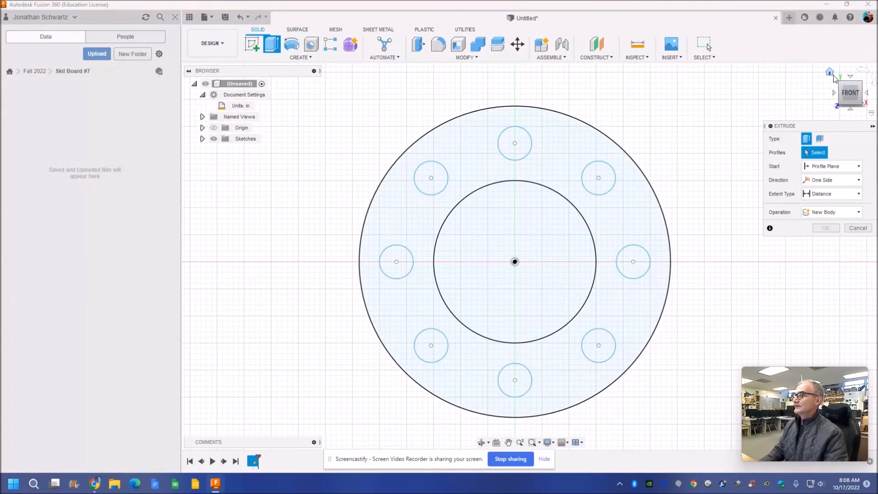
{"action": "left_click", "coordinate": [830, 73]}
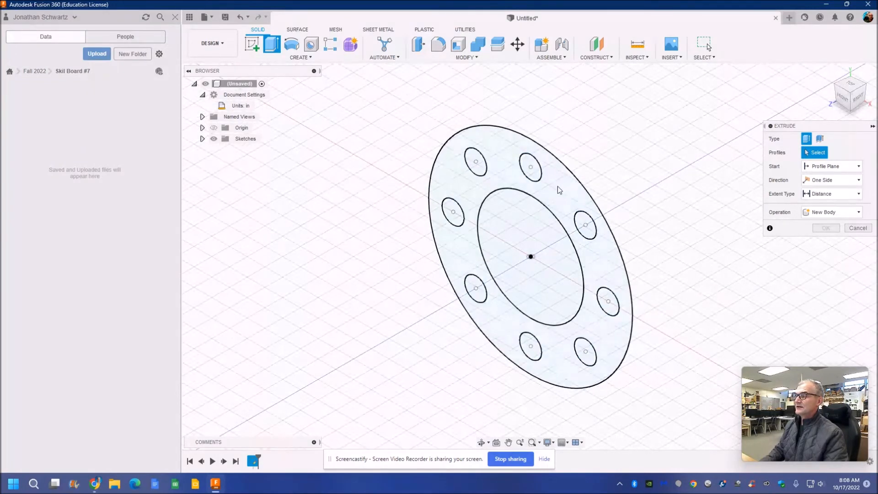
{"action": "left_click", "coordinate": [558, 186]}
{"action": "left_click_drag", "start_coordinate": [575, 290], "coordinate": [550, 298]}
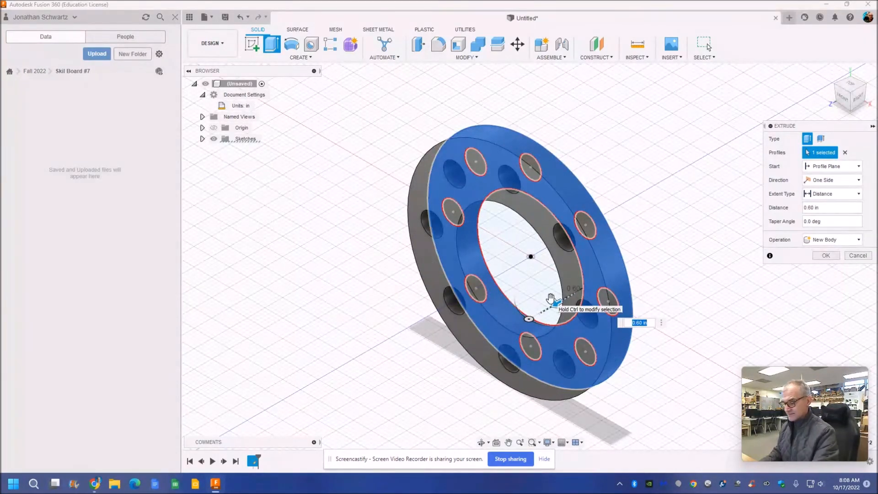
{"action": "type", "text": ".75"}
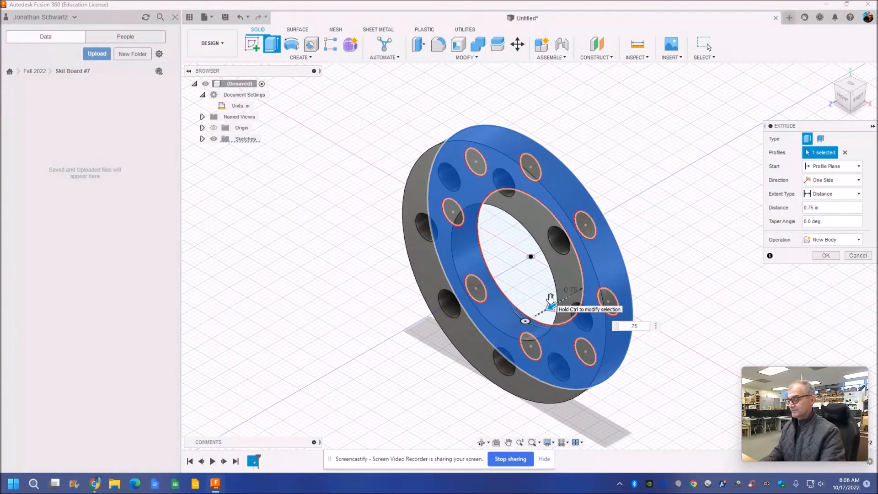
{"action": "key", "text": "Return"}
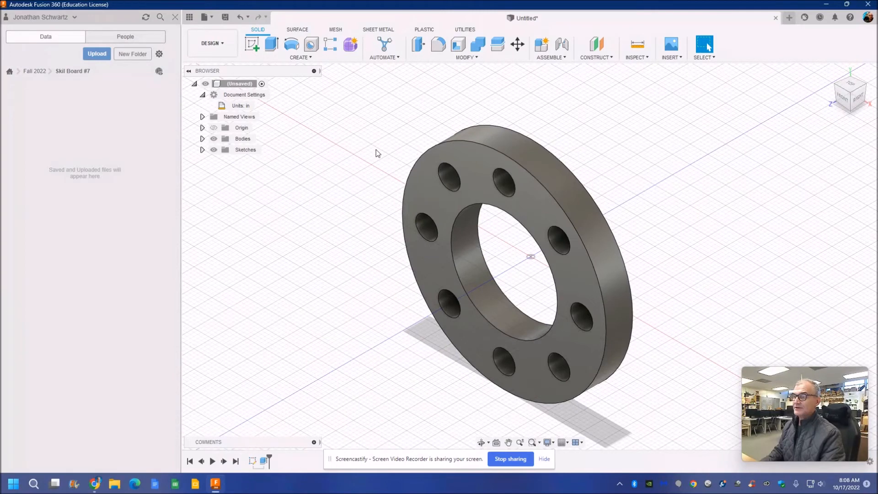
Apply the Bamboo Light - Semigloss wood appearance to the ring body.
{"action": "key", "text": "a"}
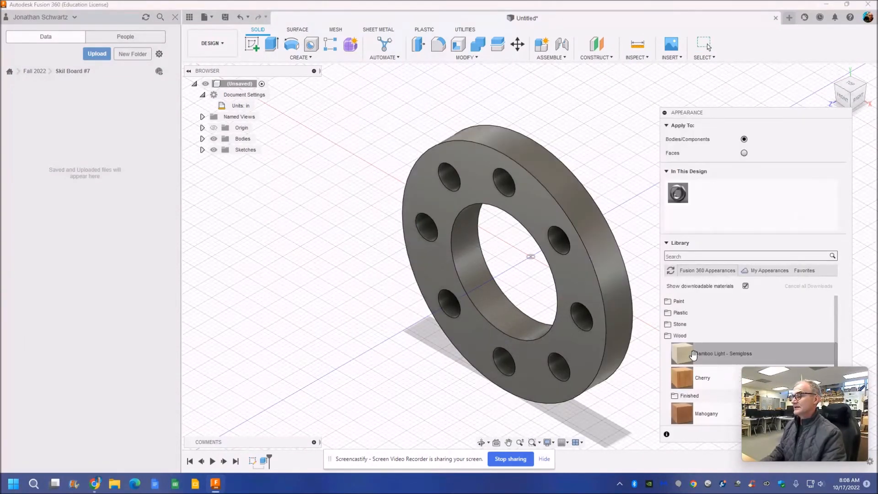
{"action": "left_click_drag", "start_coordinate": [684, 352], "coordinate": [591, 266]}
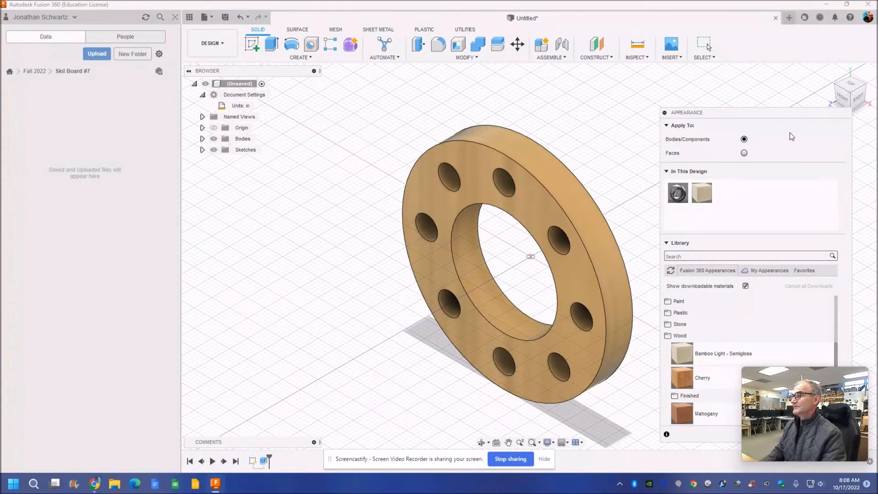
{"action": "left_click_drag", "start_coordinate": [775, 118], "coordinate": [728, 42]}
{"action": "left_click", "coordinate": [786, 358]}
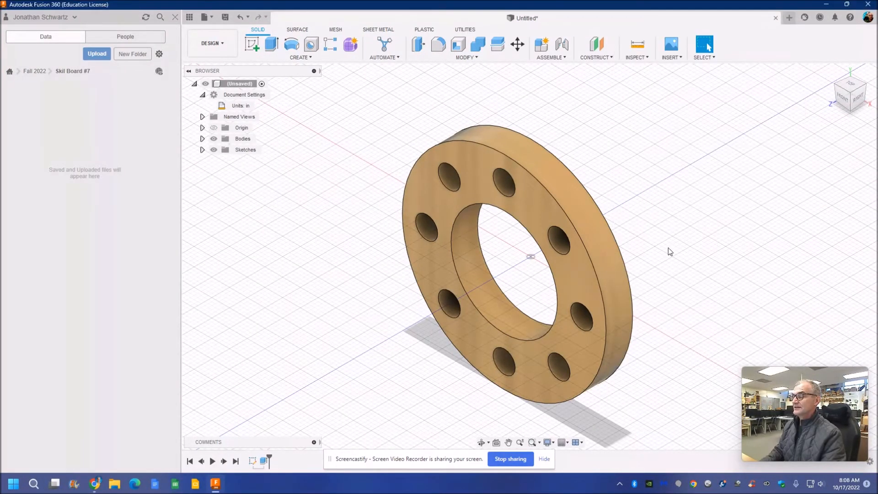
Start a drawing from the design and save the design as Part #7 in the Skil Board #7 folder.
{"action": "scroll", "coordinate": [647, 213], "scroll_direction": "up", "scroll_amount": 1}
{"action": "scroll", "coordinate": [646, 213], "scroll_direction": "down", "scroll_amount": 4}
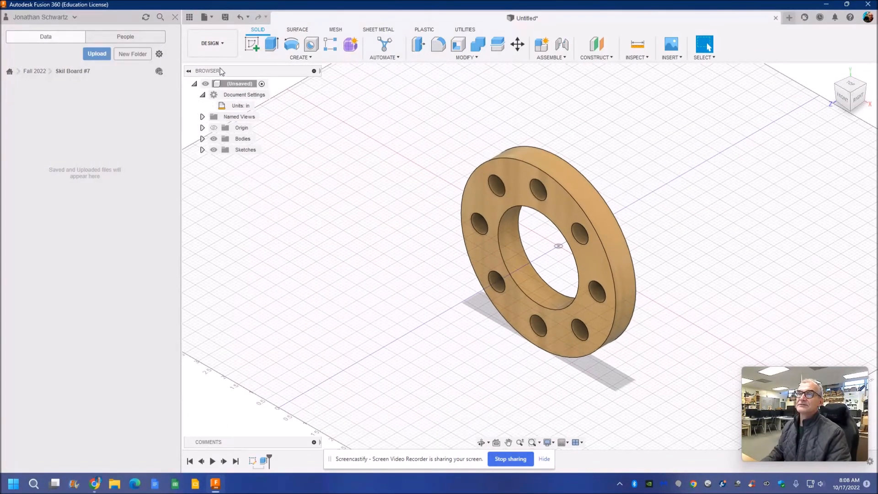
{"action": "left_click", "coordinate": [223, 46]}
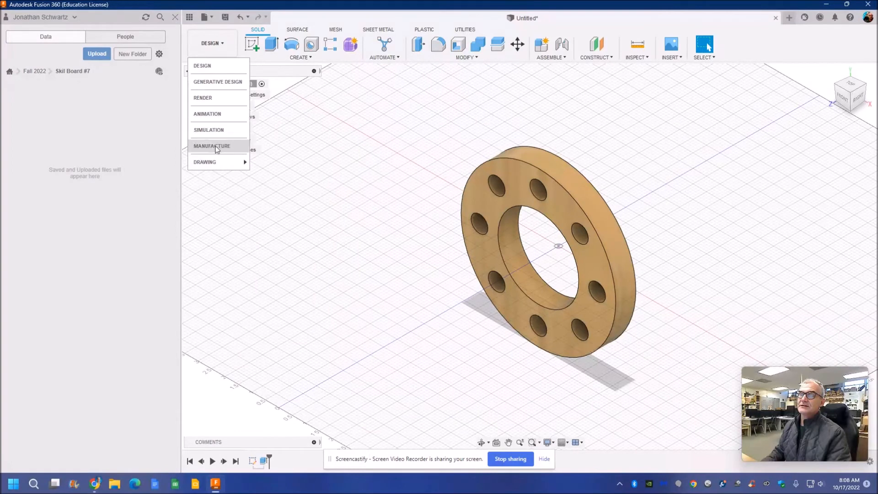
{"action": "mouse_move", "coordinate": [217, 162]}
{"action": "left_click", "coordinate": [268, 163]}
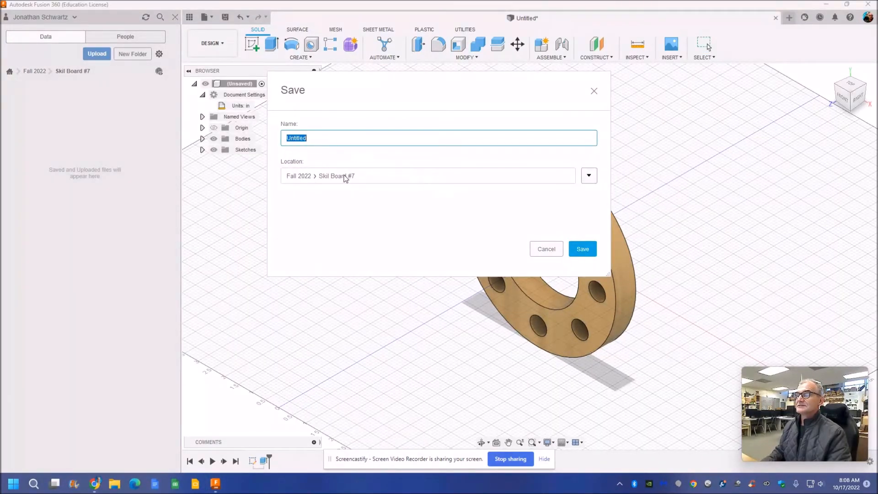
{"action": "type", "text": "Part #7"}
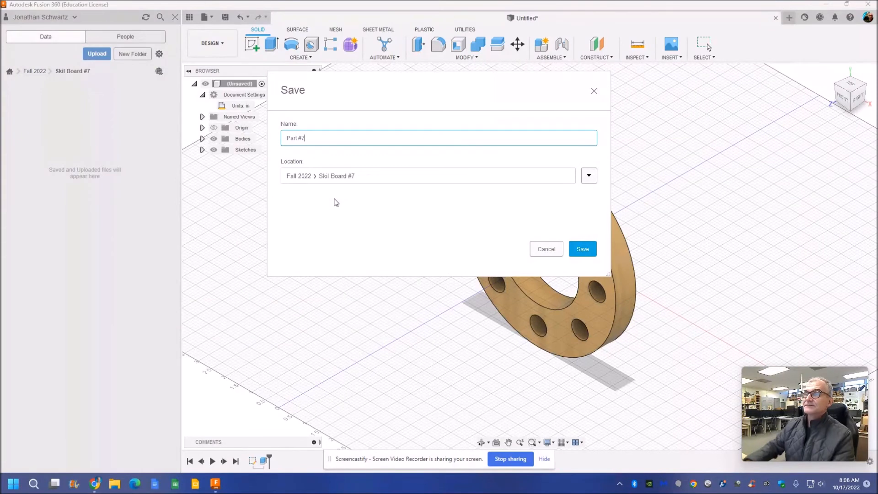
{"action": "left_click", "coordinate": [583, 249]}
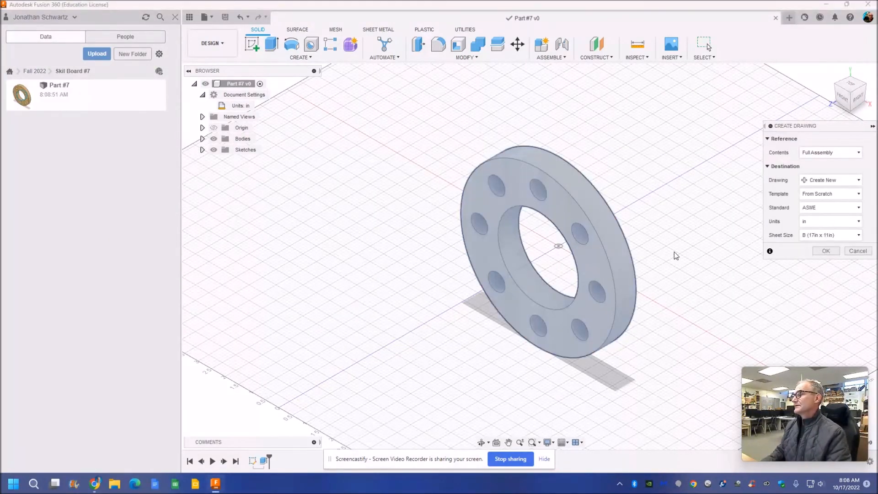
Create the drawing with sheet size A (8.5in x 11in).
{"action": "left_click", "coordinate": [860, 235]}
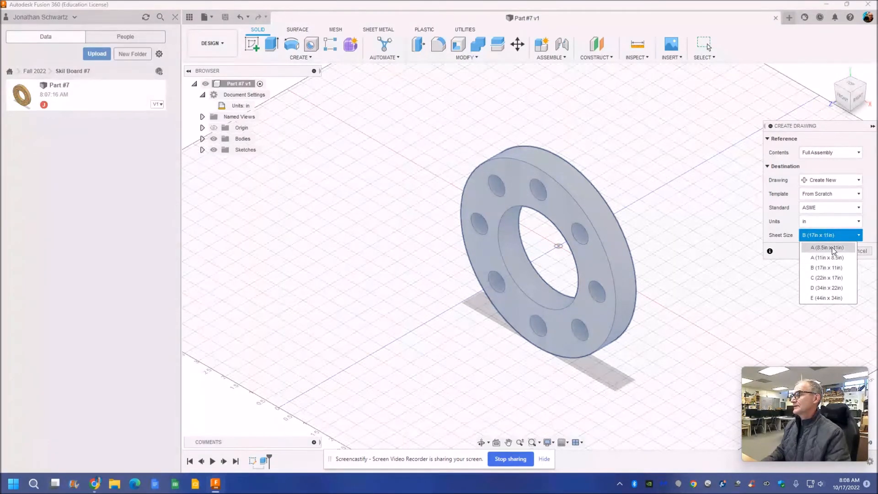
{"action": "left_click", "coordinate": [833, 248]}
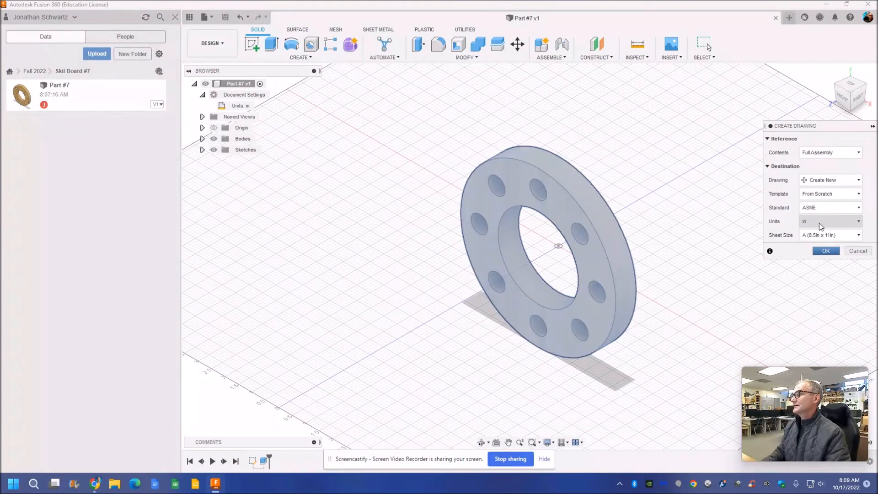
{"action": "left_click", "coordinate": [823, 251]}
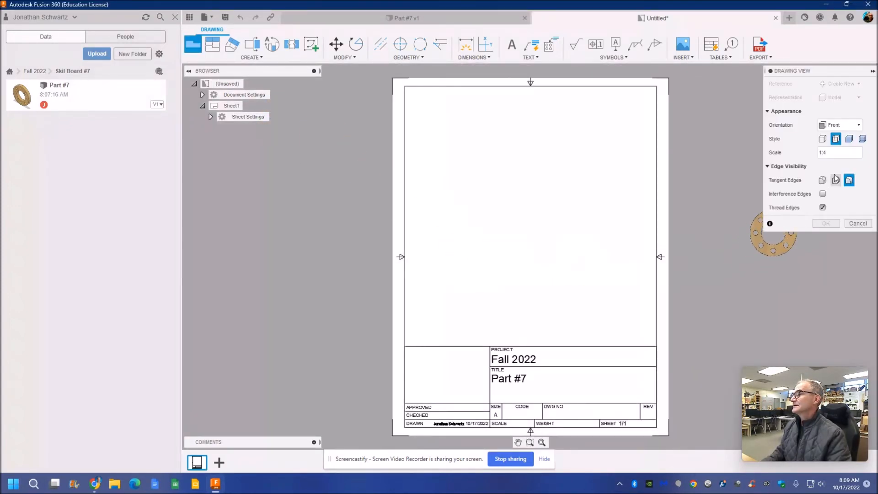
Place a front base view of the ring at 1:2 scale, slightly left of the sheet's centre.
{"action": "left_click", "coordinate": [832, 152]}
{"action": "key", "text": "BackSpace"}
{"action": "type", "text": "2"}
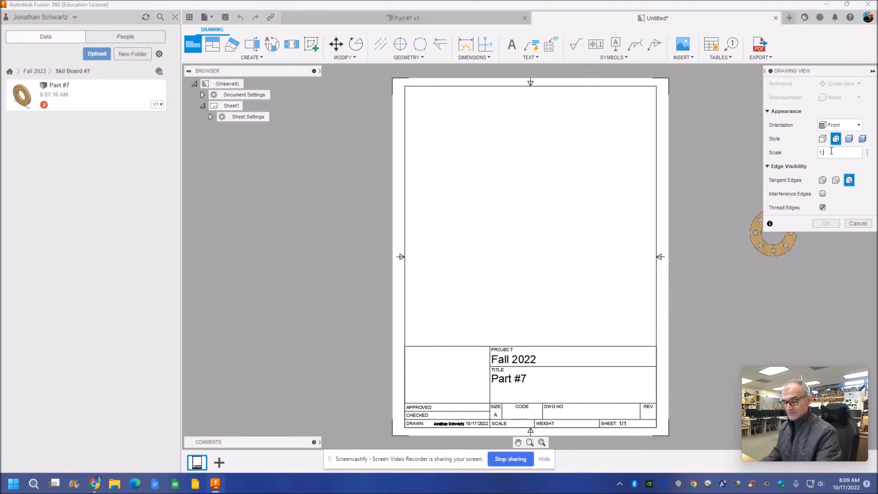
{"action": "left_click", "coordinate": [496, 257]}
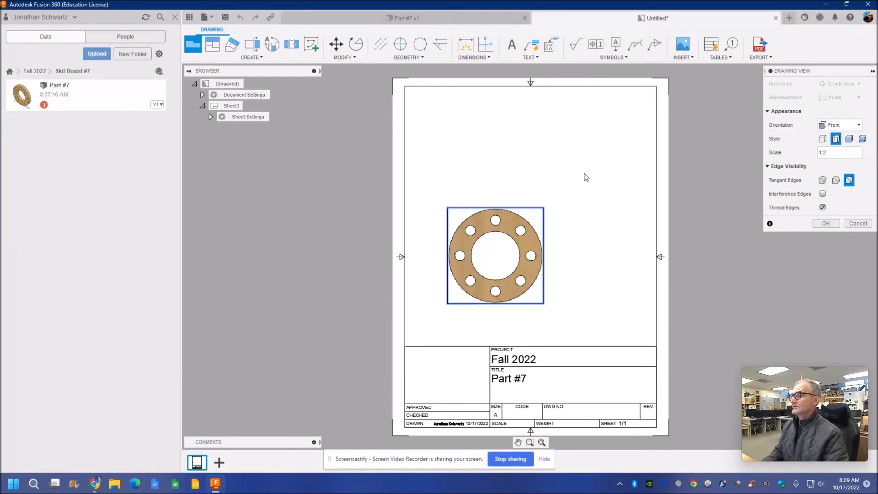
{"action": "left_click", "coordinate": [826, 224]}
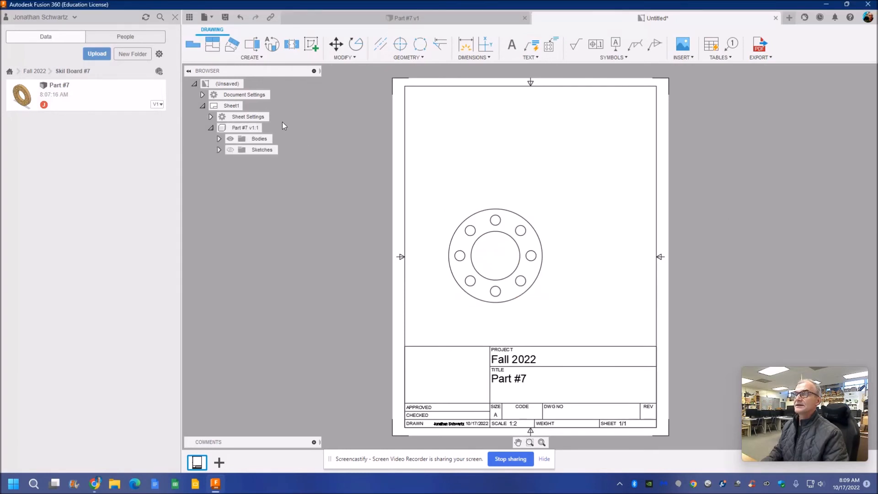
Project a top view from the front view and place it directly above.
{"action": "left_click", "coordinate": [218, 49]}
{"action": "left_click", "coordinate": [480, 255]}
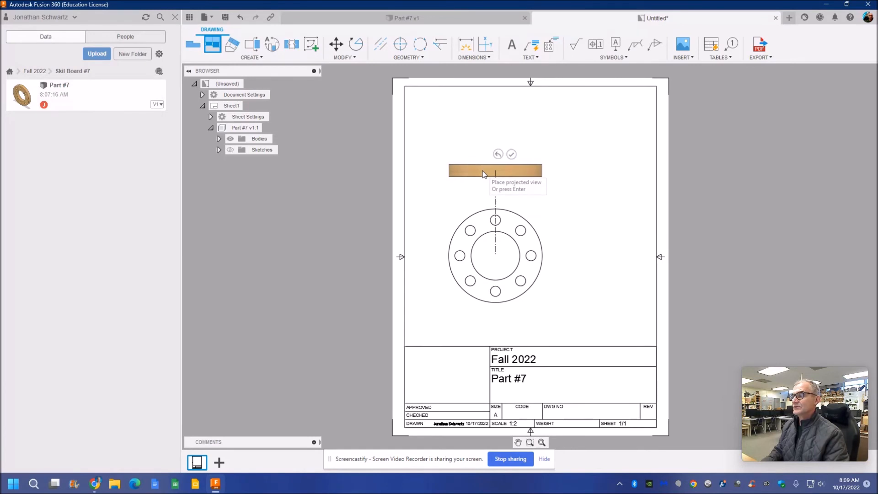
{"action": "left_click", "coordinate": [484, 174]}
{"action": "right_click", "coordinate": [471, 189]}
{"action": "left_click", "coordinate": [493, 192]}
Project an isometric view from the front view and place it in the upper right area of the sheet.
{"action": "left_click", "coordinate": [213, 44]}
{"action": "left_click", "coordinate": [491, 256]}
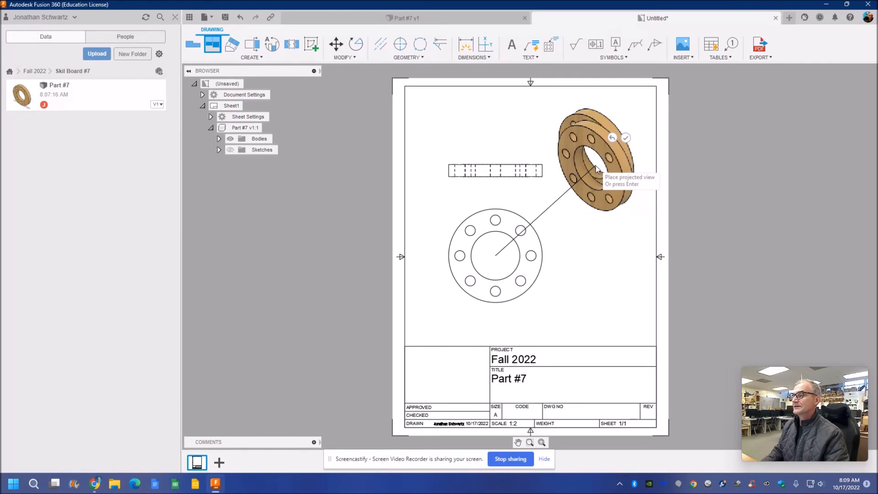
{"action": "right_click", "coordinate": [594, 164]}
{"action": "left_click", "coordinate": [623, 166]}
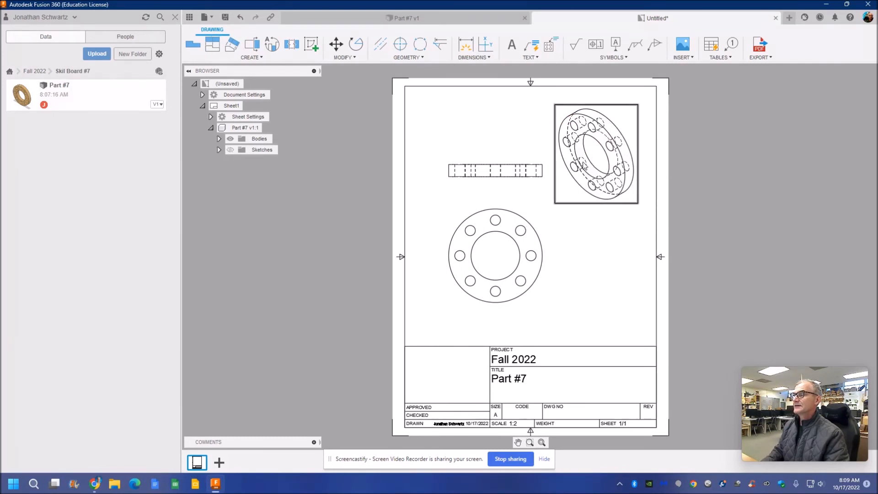
Change the isometric view's appearance to the shaded style without hidden edges.
{"action": "right_click", "coordinate": [584, 162]}
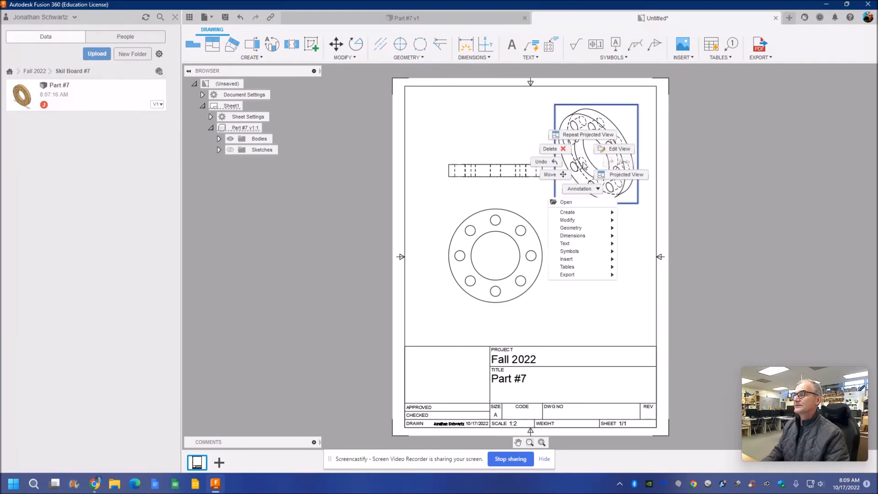
{"action": "left_click", "coordinate": [617, 150]}
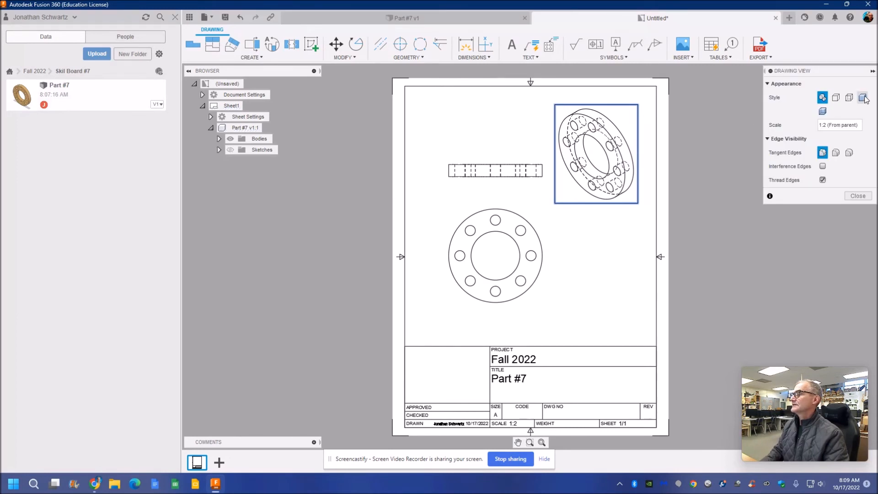
{"action": "left_click", "coordinate": [864, 97]}
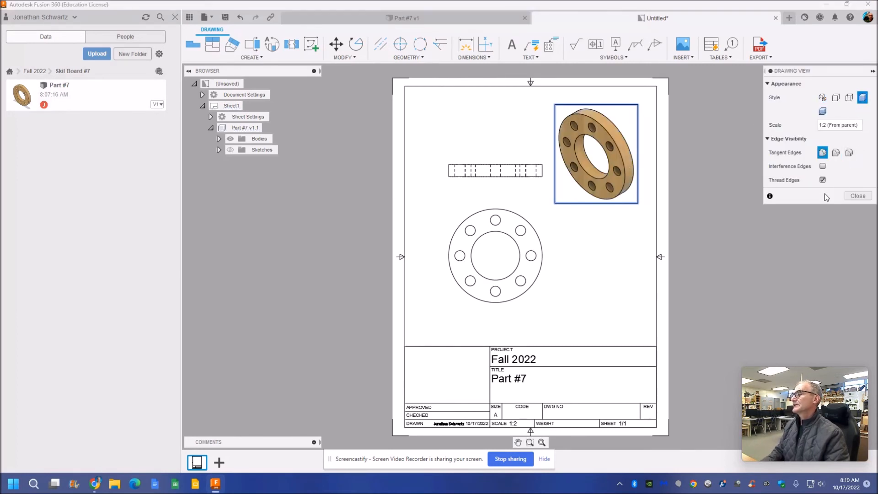
{"action": "left_click", "coordinate": [849, 196]}
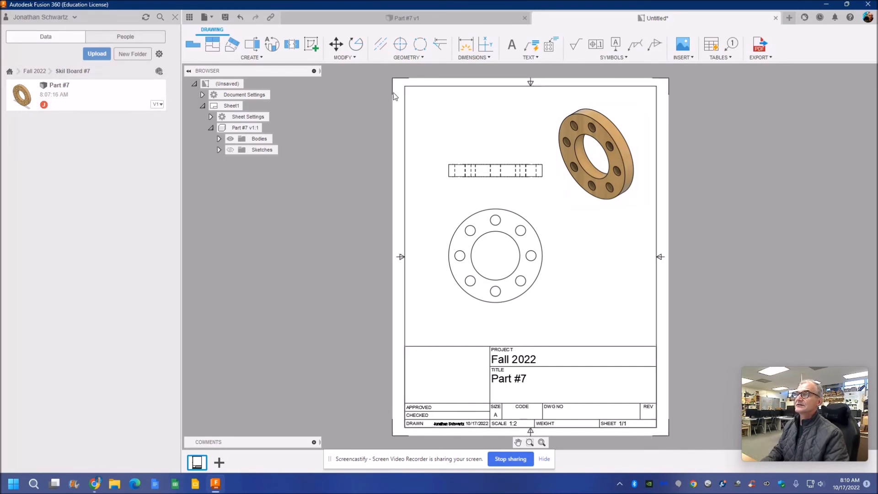
Dimension the ring's thickness at the right end of the top view.
{"action": "left_click", "coordinate": [468, 58]}
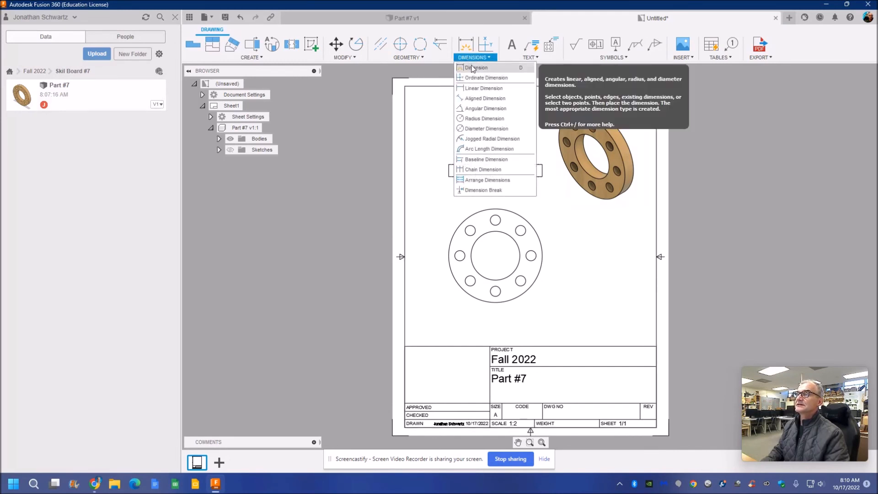
{"action": "left_click", "coordinate": [477, 65]}
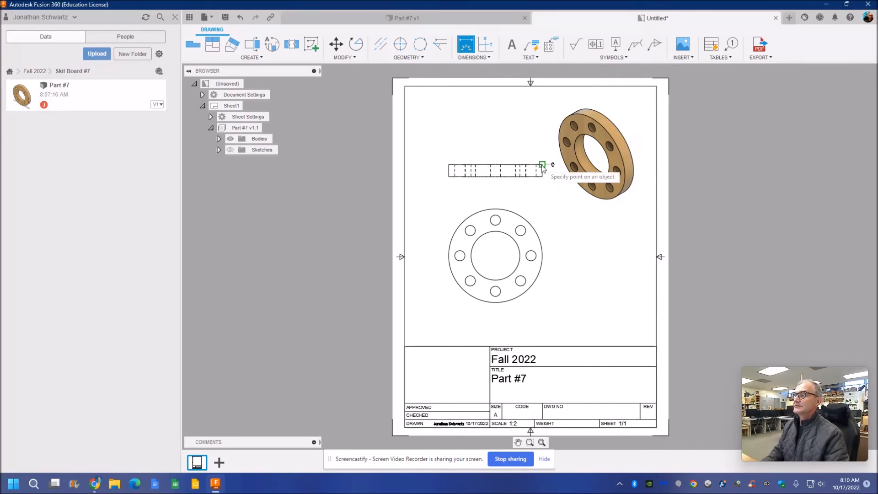
{"action": "left_click", "coordinate": [543, 176]}
{"action": "left_click", "coordinate": [553, 176]}
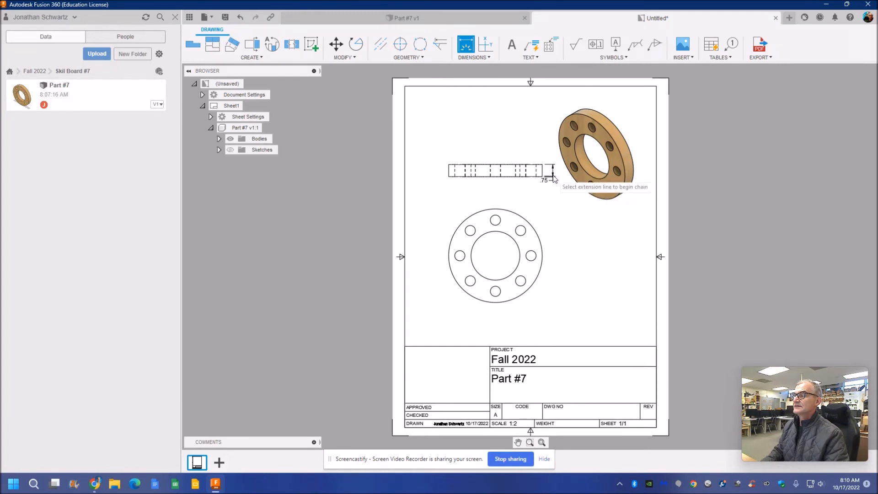
Dimension the diameter of the rightmost small hole in the front view, placing the label outside the ring to the upper right.
{"action": "scroll", "coordinate": [534, 269], "scroll_direction": "up", "scroll_amount": 5}
{"action": "left_click", "coordinate": [526, 259]}
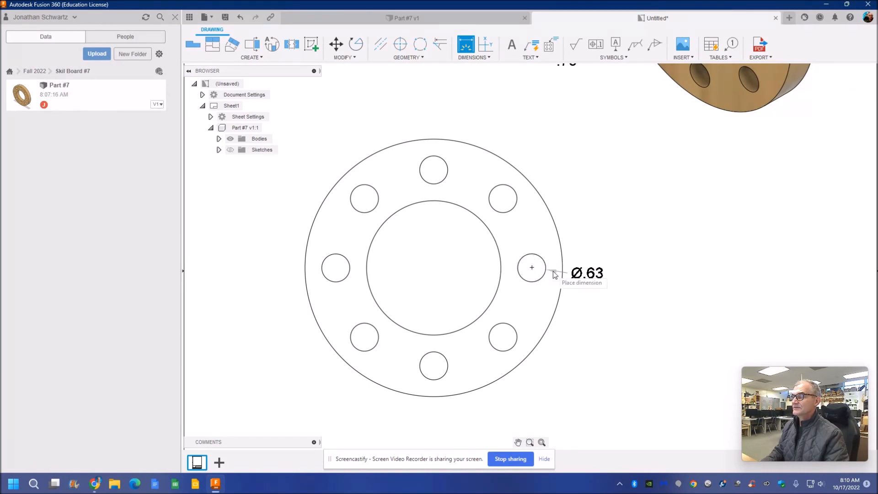
{"action": "left_click", "coordinate": [570, 212]}
Dimension the diameters of the central opening and the outer edge in the front view, placing both labels to the upper right of the ring.
{"action": "left_click", "coordinate": [493, 237]}
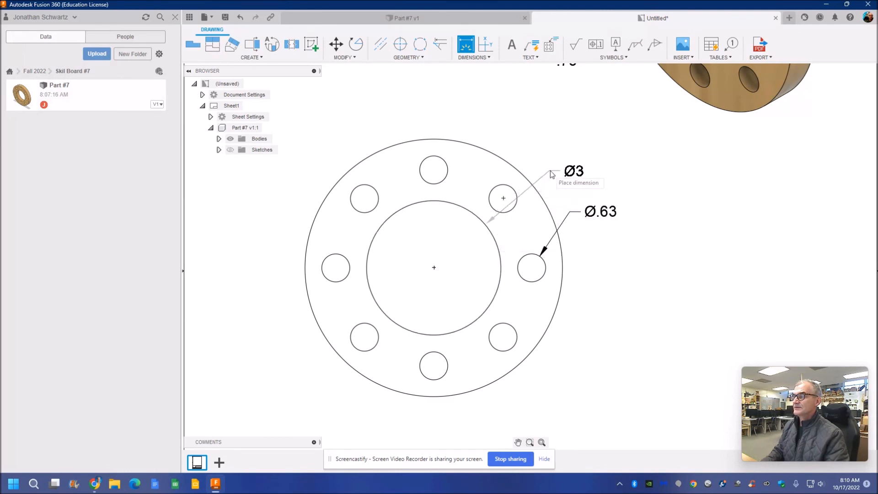
{"action": "left_click", "coordinate": [523, 139]}
{"action": "left_click", "coordinate": [542, 196]}
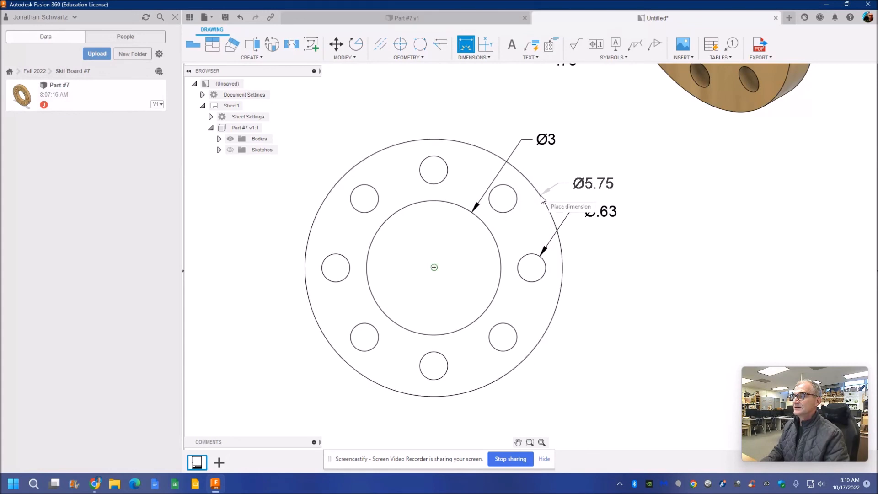
{"action": "left_click", "coordinate": [549, 179]}
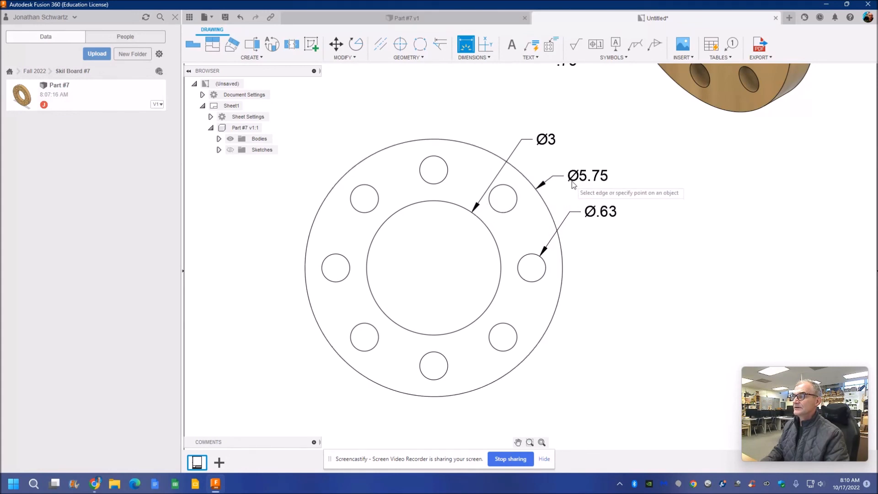
{"action": "scroll", "coordinate": [623, 225], "scroll_direction": "down", "scroll_amount": 2}
{"action": "scroll", "coordinate": [638, 248], "scroll_direction": "down", "scroll_amount": 2}
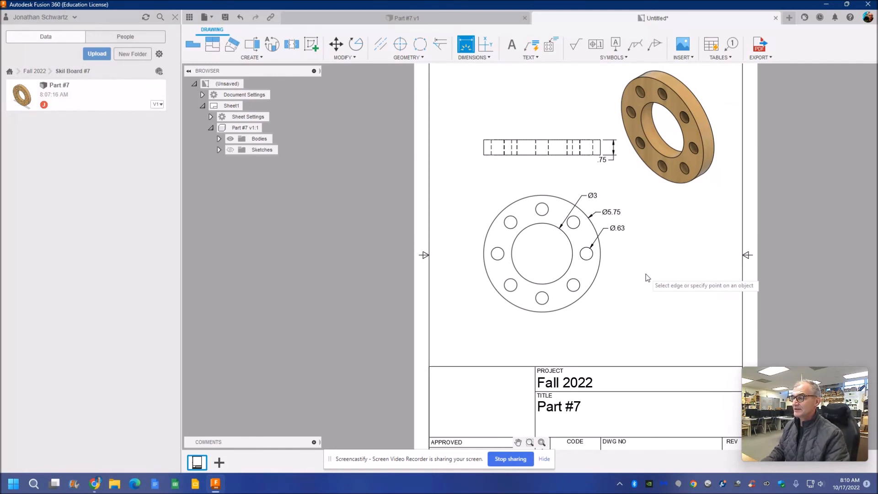
{"action": "scroll", "coordinate": [647, 277], "scroll_direction": "down", "scroll_amount": 2}
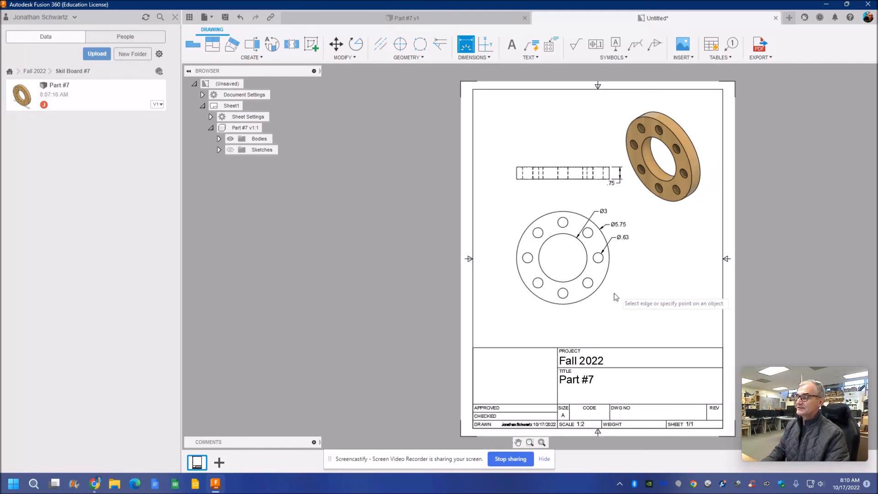